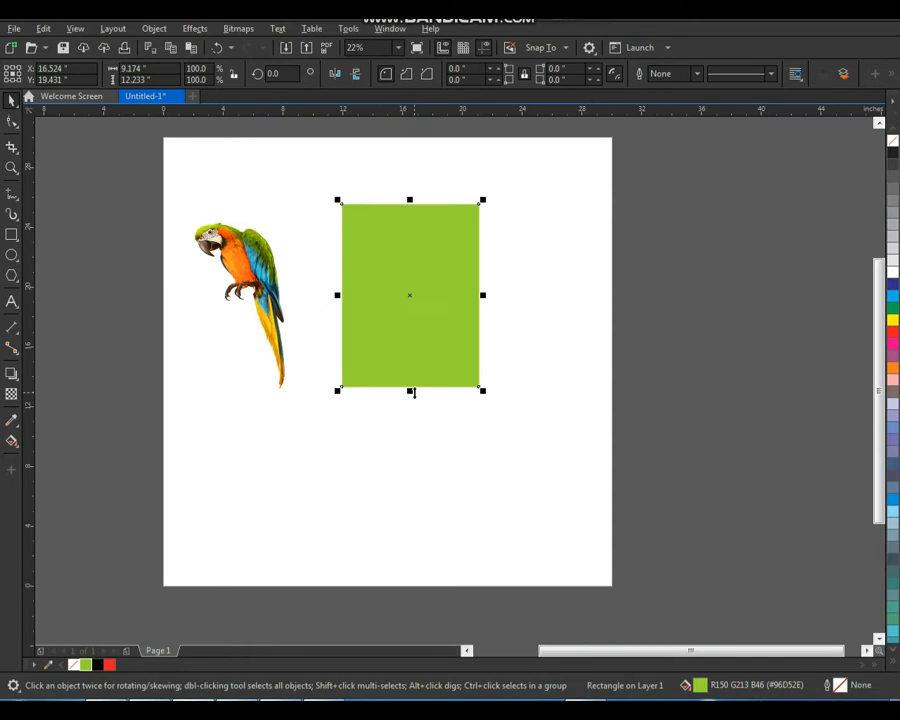
- Stretch the green rectangle slightly taller and add the artistic text "Parrot" on the page below it
drag(413, 392, 414, 395)
key(z)
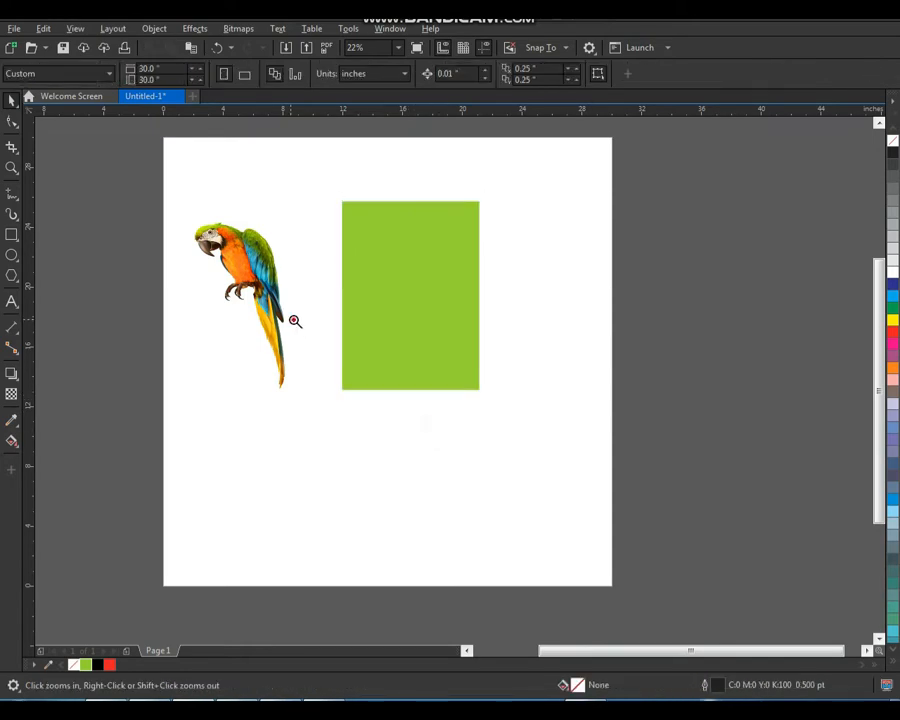
click(404, 395)
key(F8)
click(342, 372)
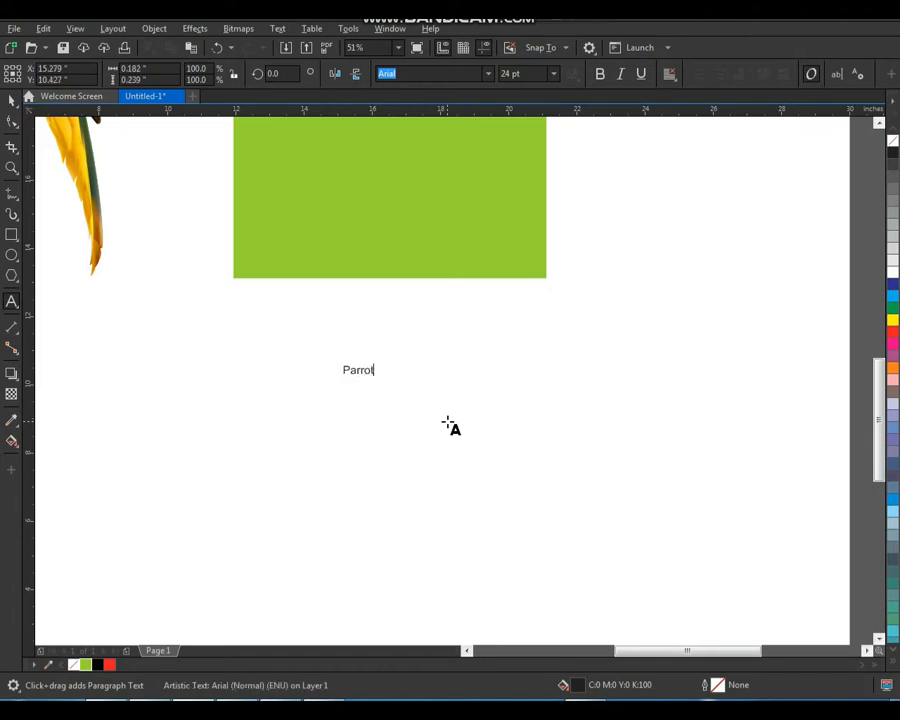
key(ctrl+space)
- Enlarge the Parrot text to about 174 pt and set it in bold Futura Md BT
drag(384, 357, 568, 308)
drag(526, 341, 509, 374)
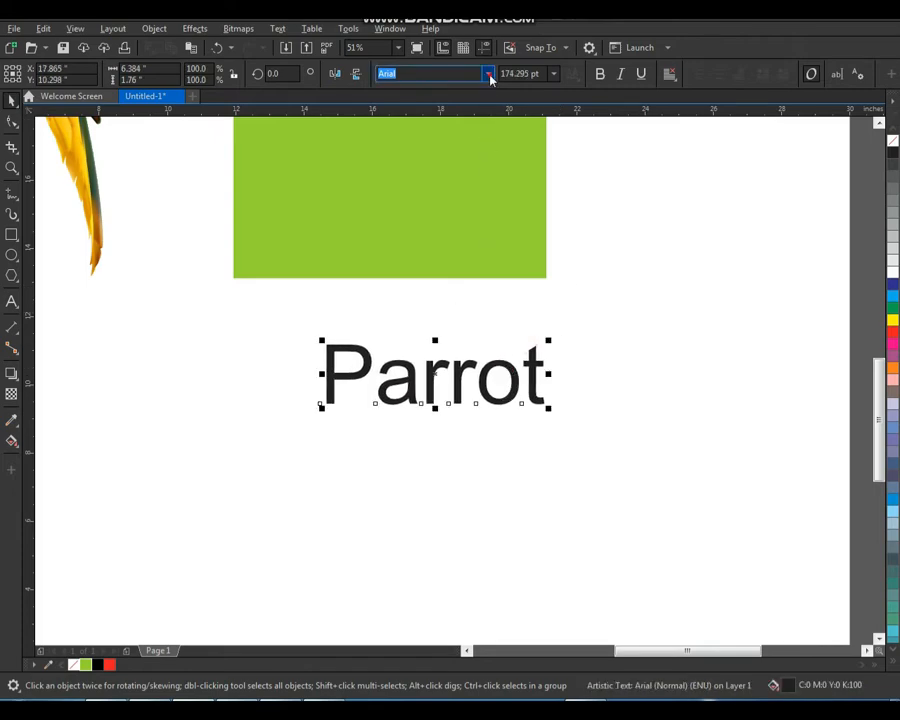
click(489, 74)
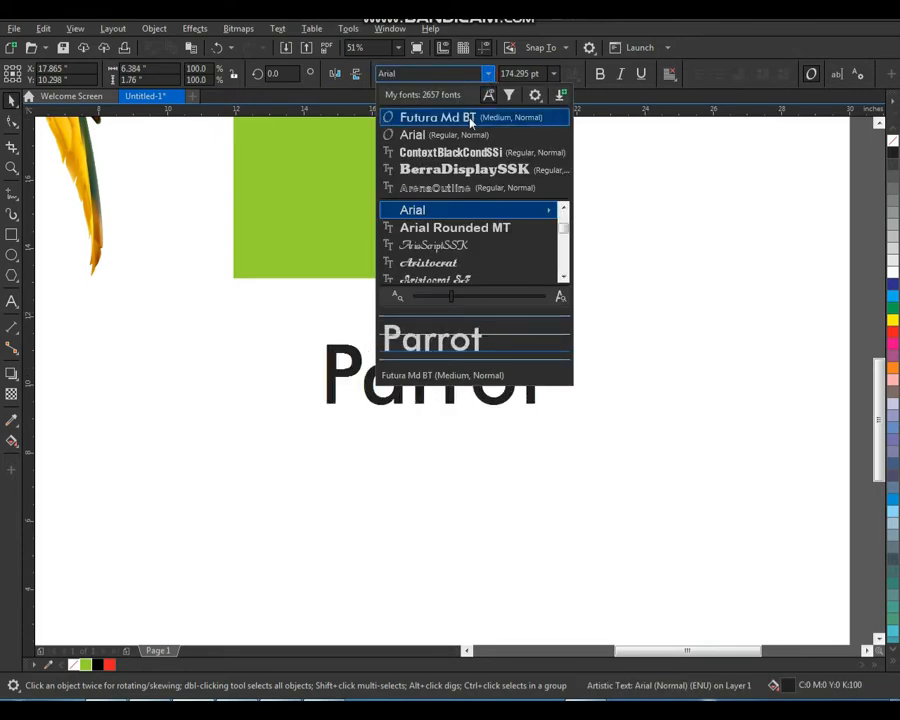
click(467, 117)
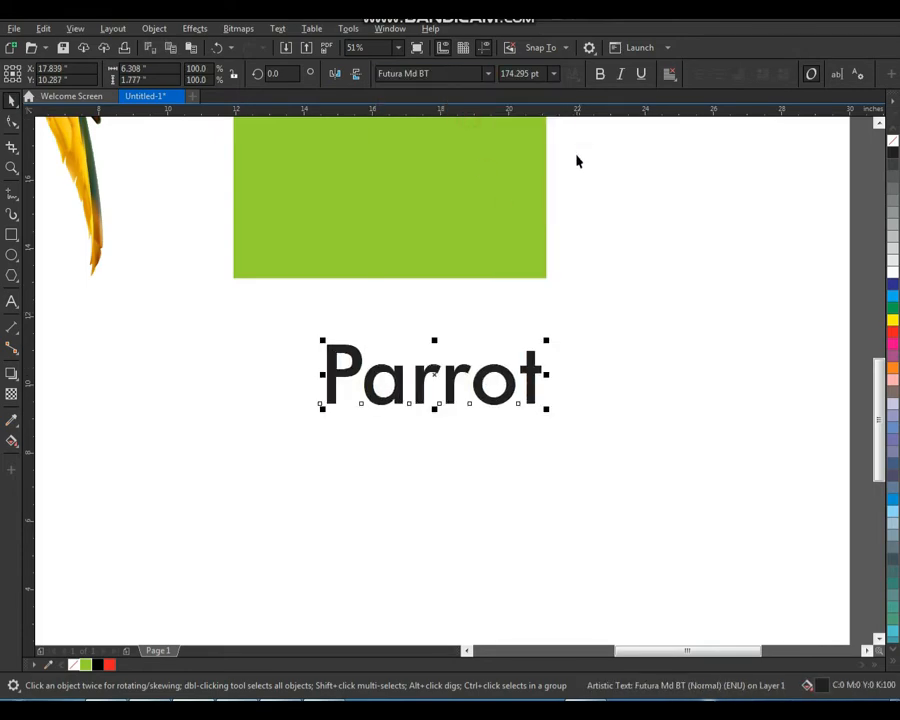
click(601, 80)
- Break the Parrot artistic text apart into individual letters
key(z)
drag(269, 295, 650, 492)
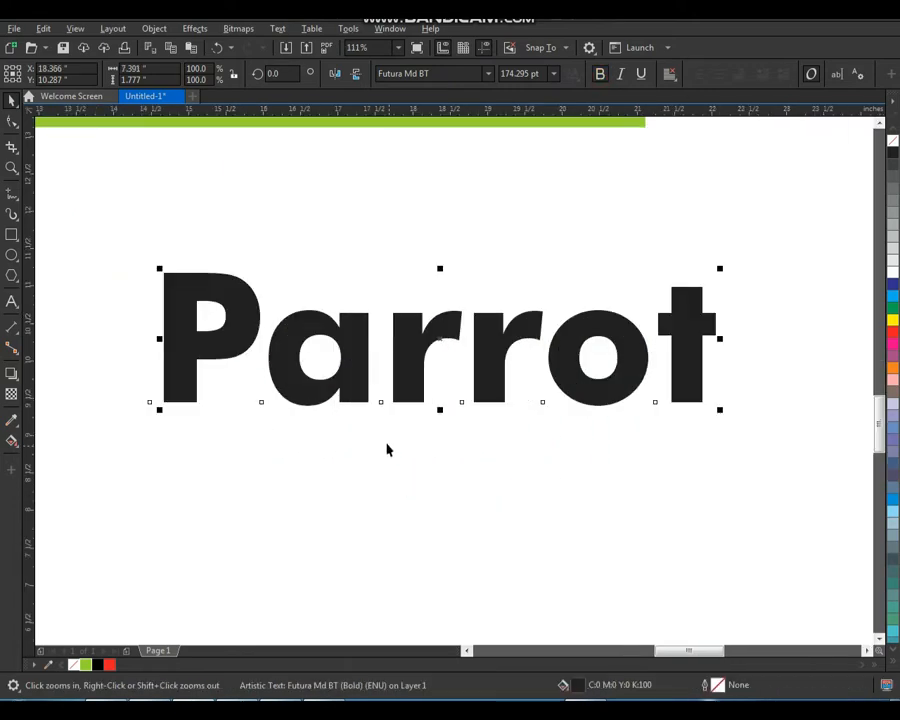
click(151, 33)
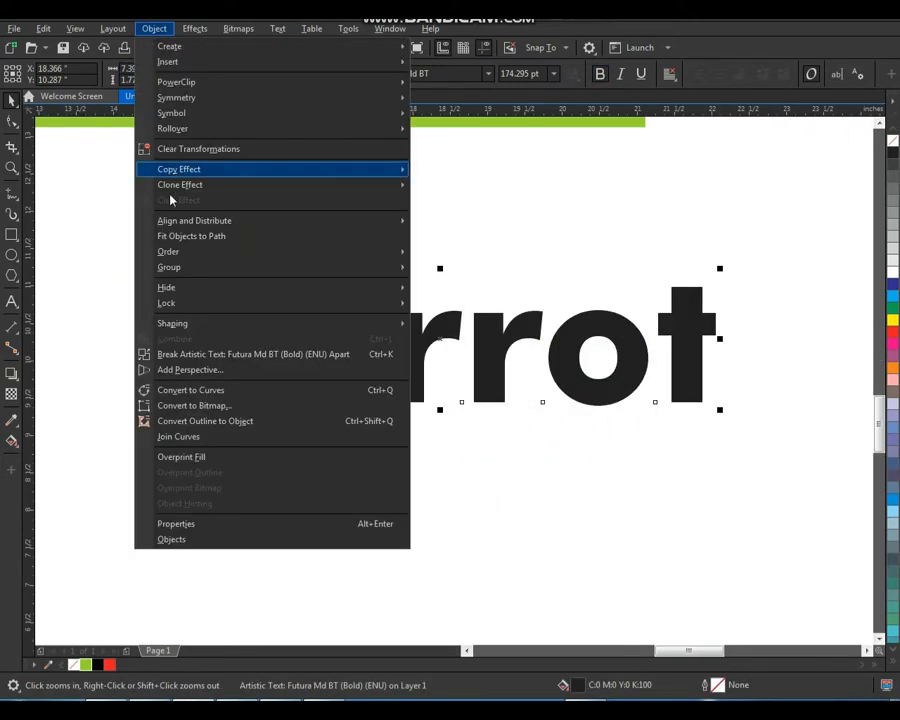
click(234, 357)
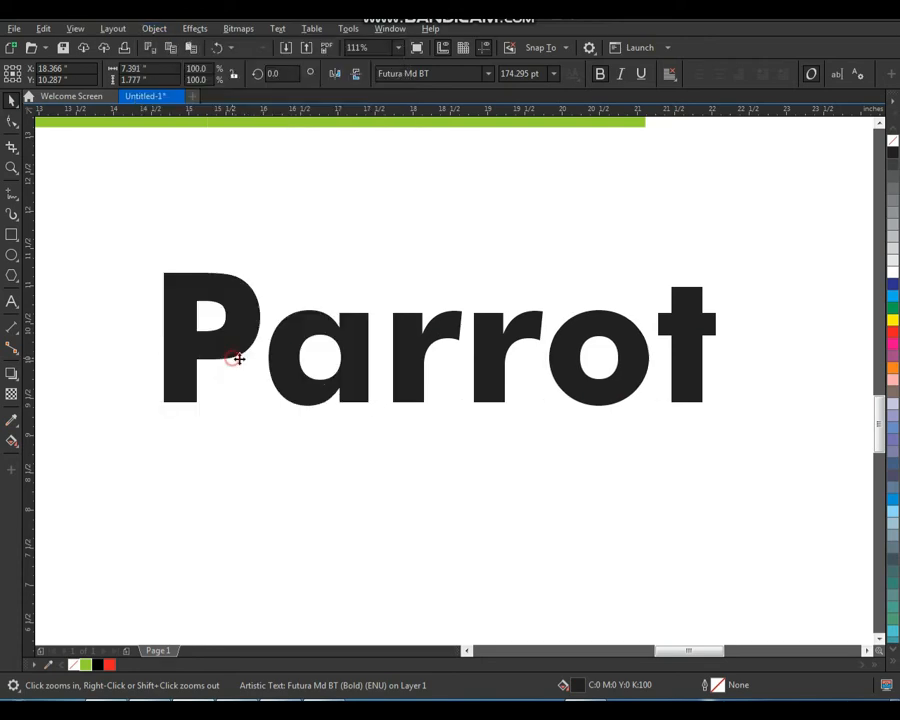
click(344, 452)
- Shift the letters a, r, r, o and t closer together so that they tightly follow the P
click(342, 372)
drag(340, 372, 320, 376)
drag(402, 385, 365, 393)
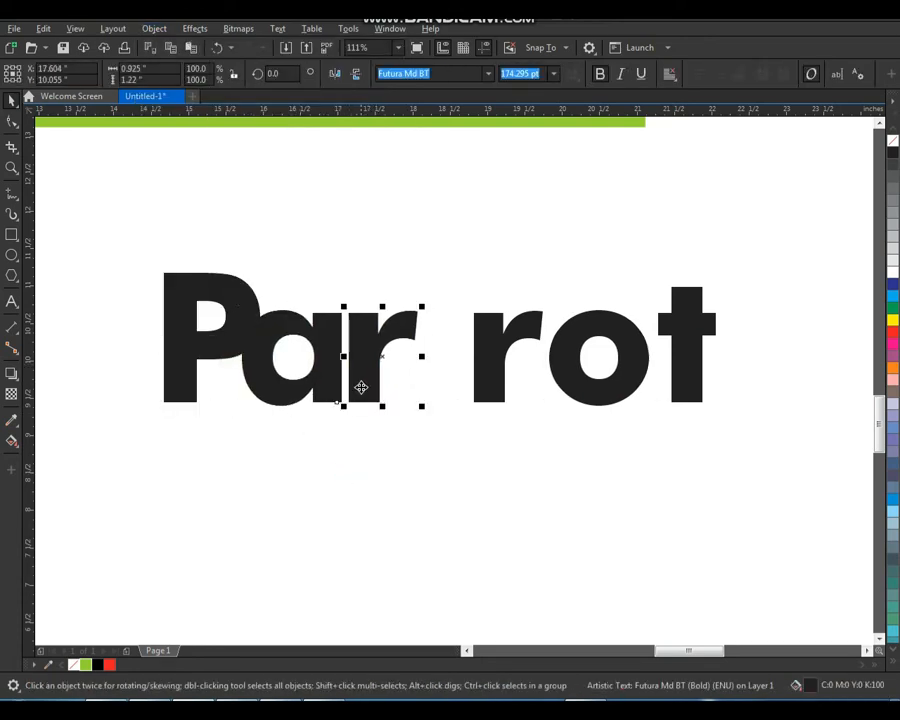
drag(476, 372, 422, 382)
drag(589, 374, 491, 384)
drag(675, 383, 592, 380)
click(686, 294)
- Convert all six letters to curves and weld them into one shape
drag(694, 218, 123, 458)
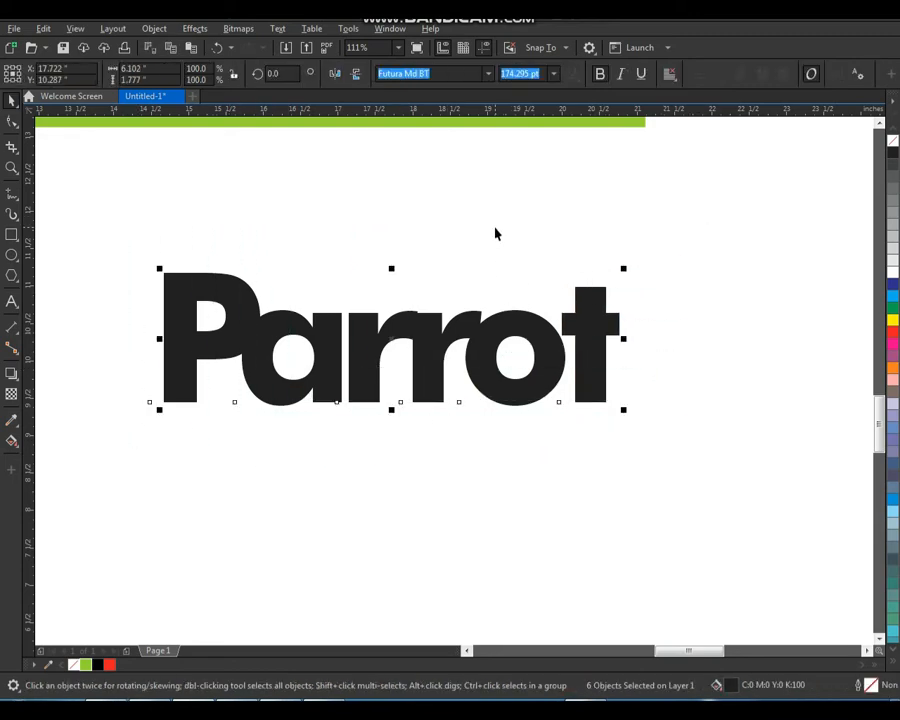
click(107, 33)
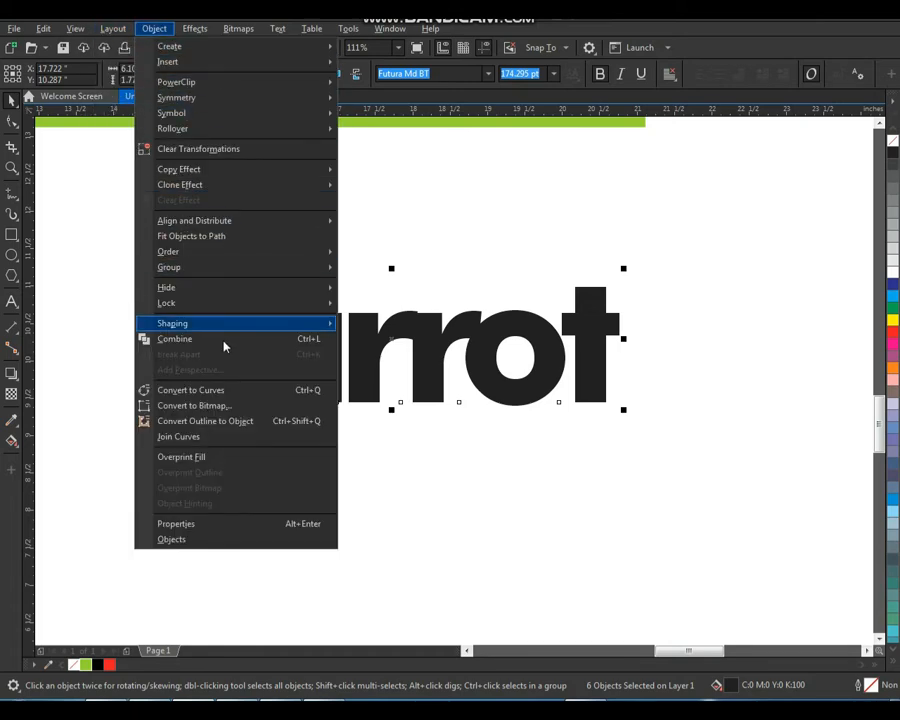
click(214, 390)
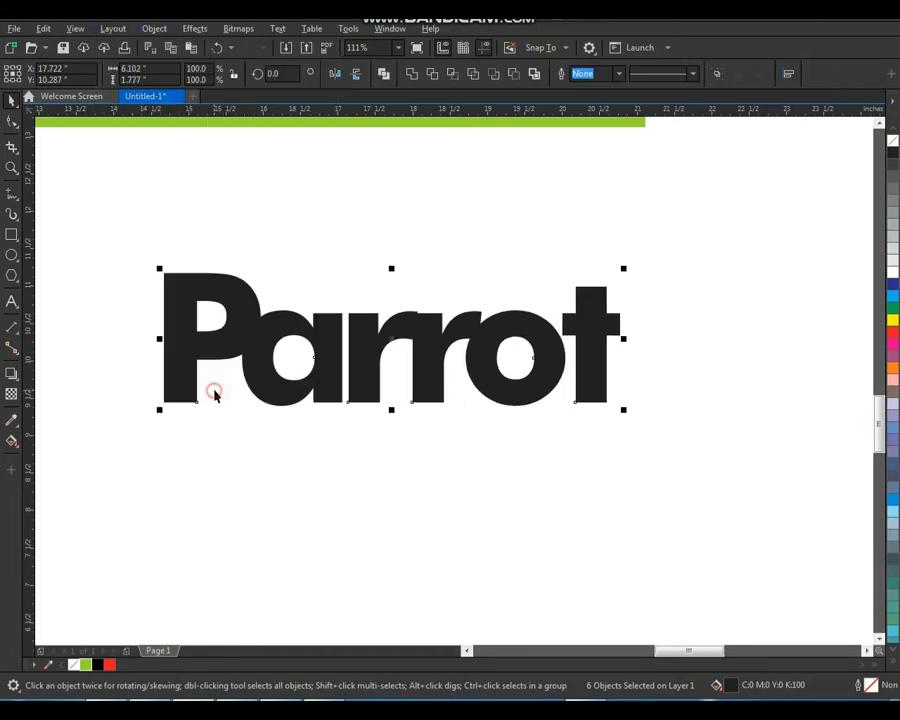
click(413, 80)
click(505, 250)
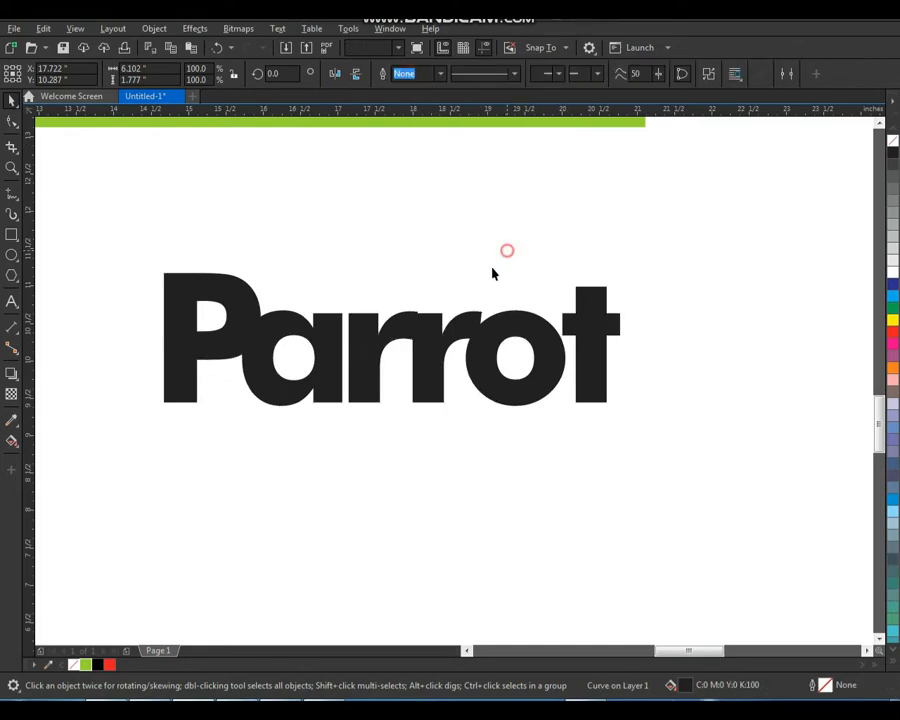
- Rotate the Parrot wordmark to 270 degrees and place it on the green rectangle
scroll(410, 366, down, 3)
key(F2)
scroll(343, 390, down, 1)
drag(302, 404, 446, 226)
key(space)
drag(495, 545, 452, 402)
click(466, 322)
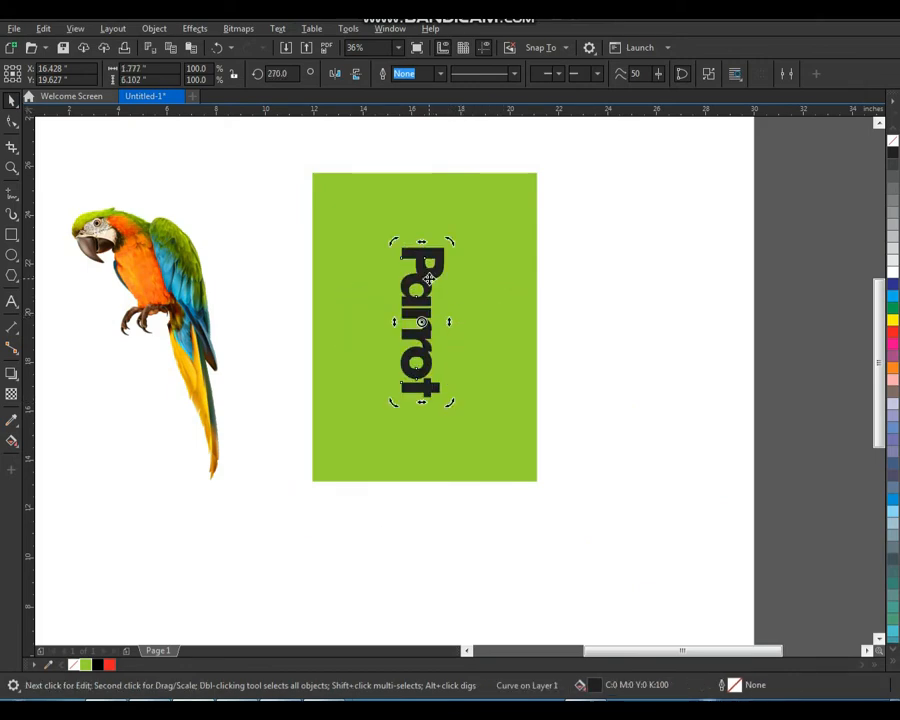
- Enlarge the vertical wordmark to about 11.3 inches tall and center it horizontally on the green rectangle
drag(432, 287, 485, 231)
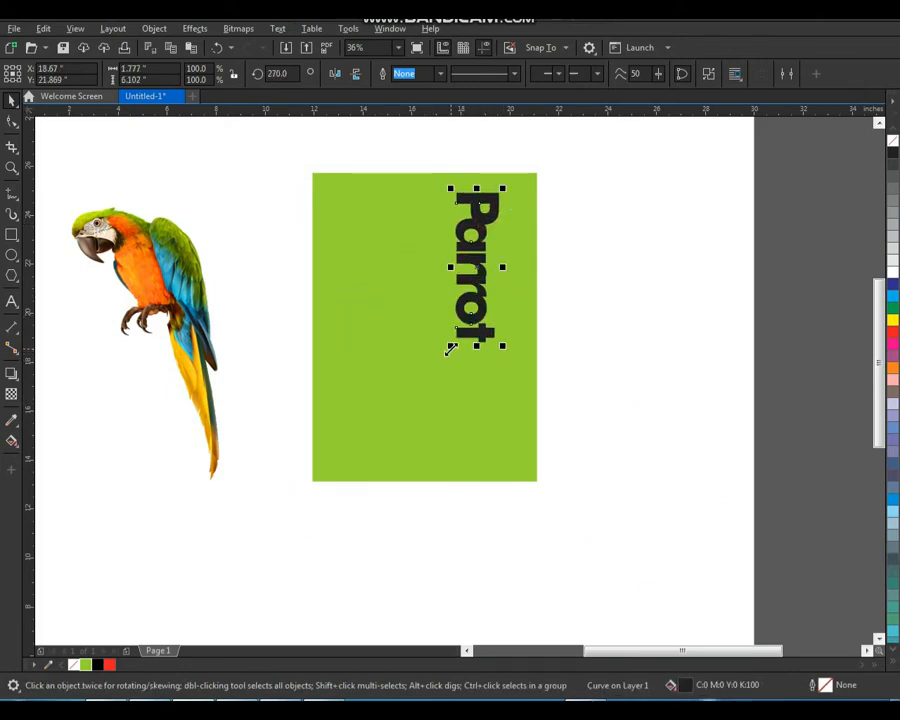
drag(446, 348, 362, 477)
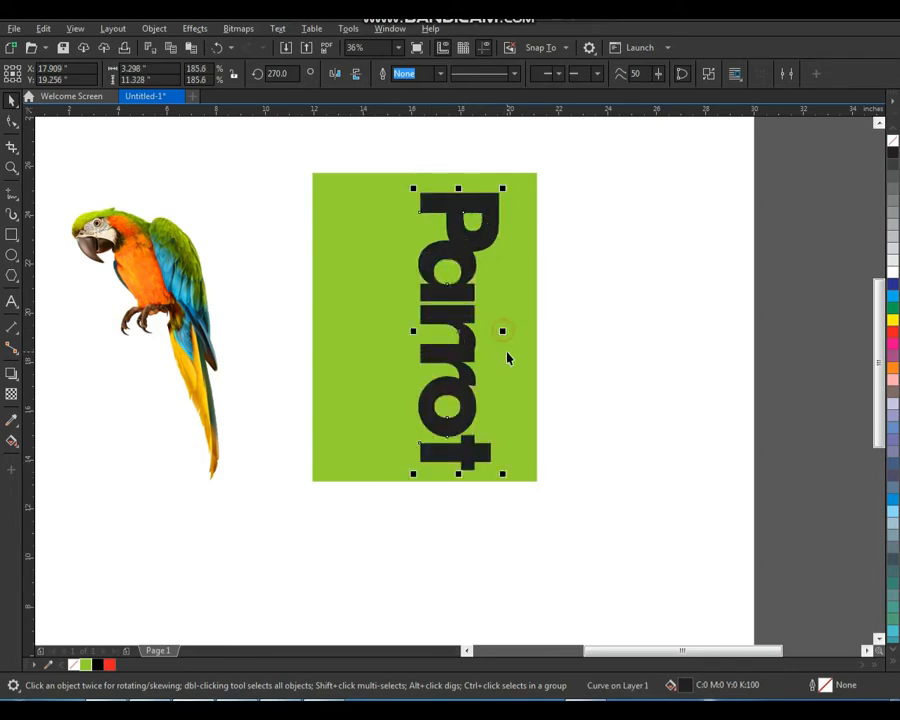
shift+click(504, 362)
key(c)
click(650, 338)
- Place a copy of the parrot image over the wordmark and resize the wordmark to about 11.2 inches tall
click(456, 200)
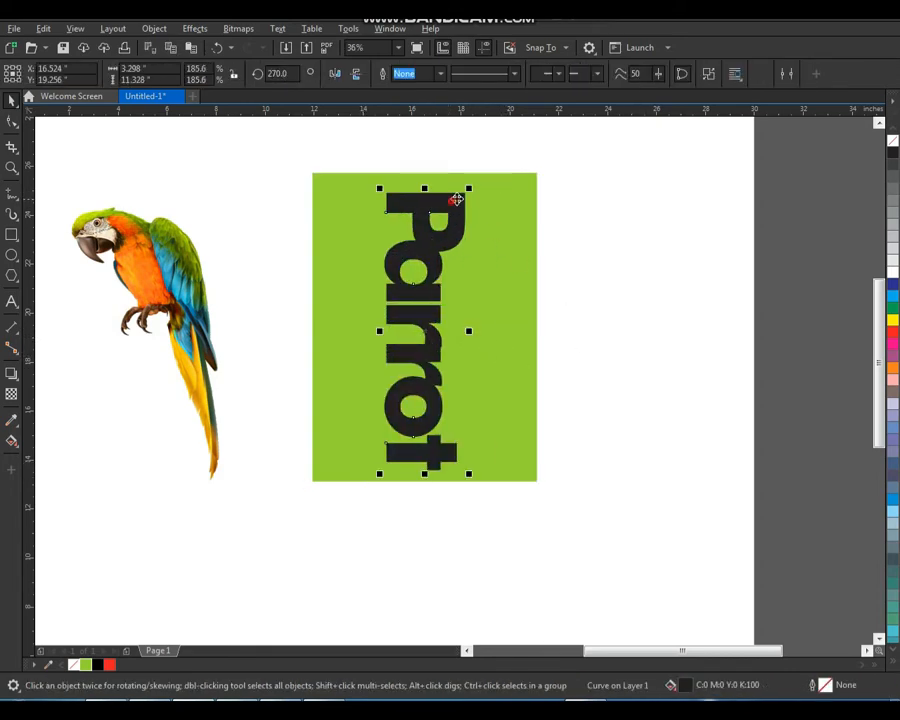
drag(469, 186, 458, 206)
drag(262, 292, 460, 268)
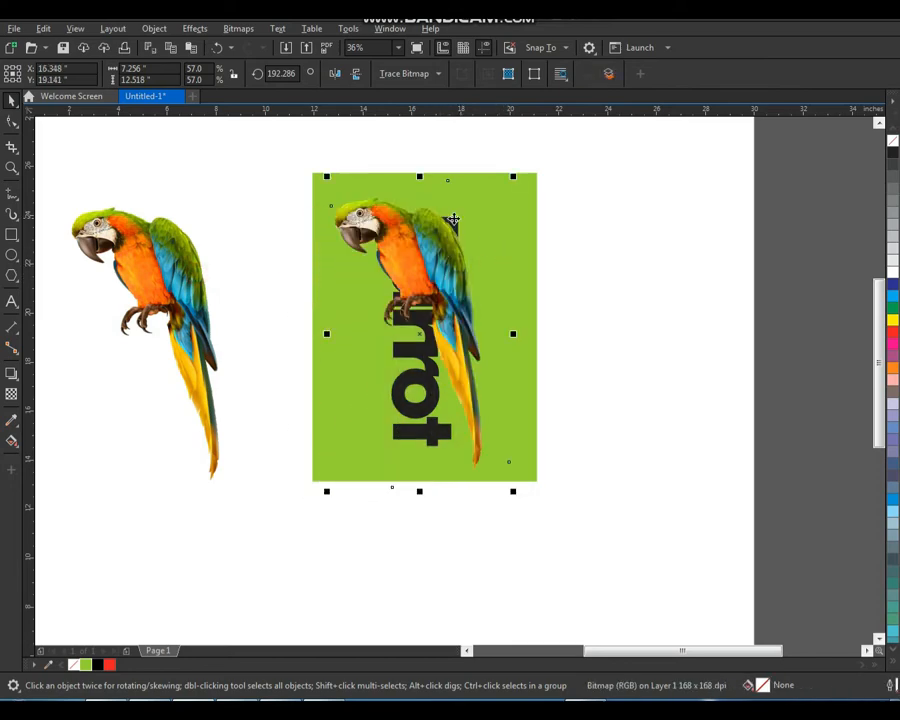
alt+click(455, 217)
drag(462, 215, 479, 191)
- Nudge the parrot copy down slightly and shift it together with the wordmark toward the rectangle's right side
click(445, 277)
click(445, 277)
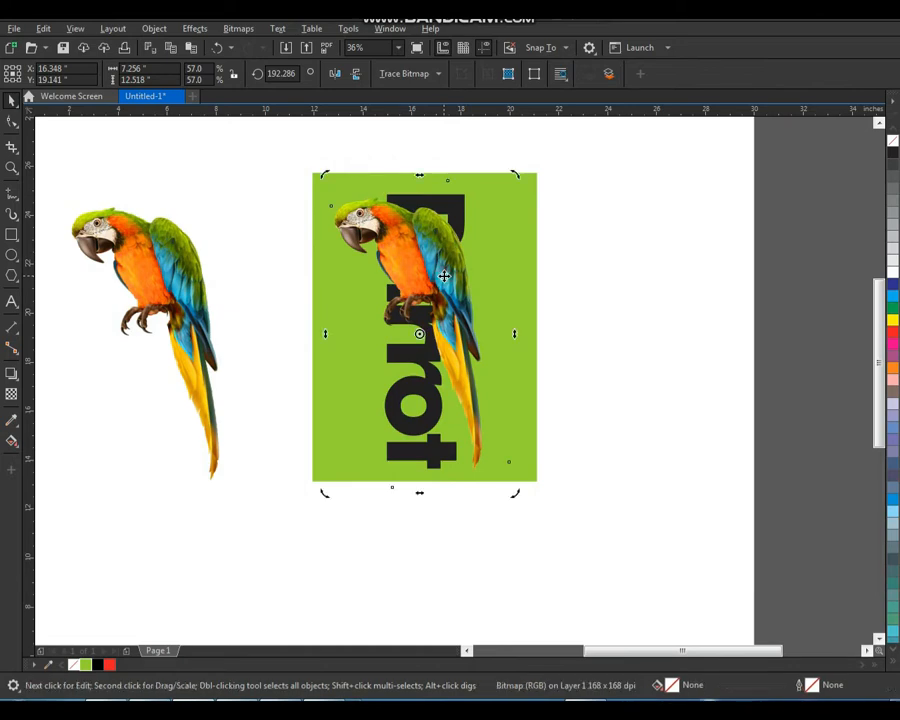
drag(444, 267, 447, 276)
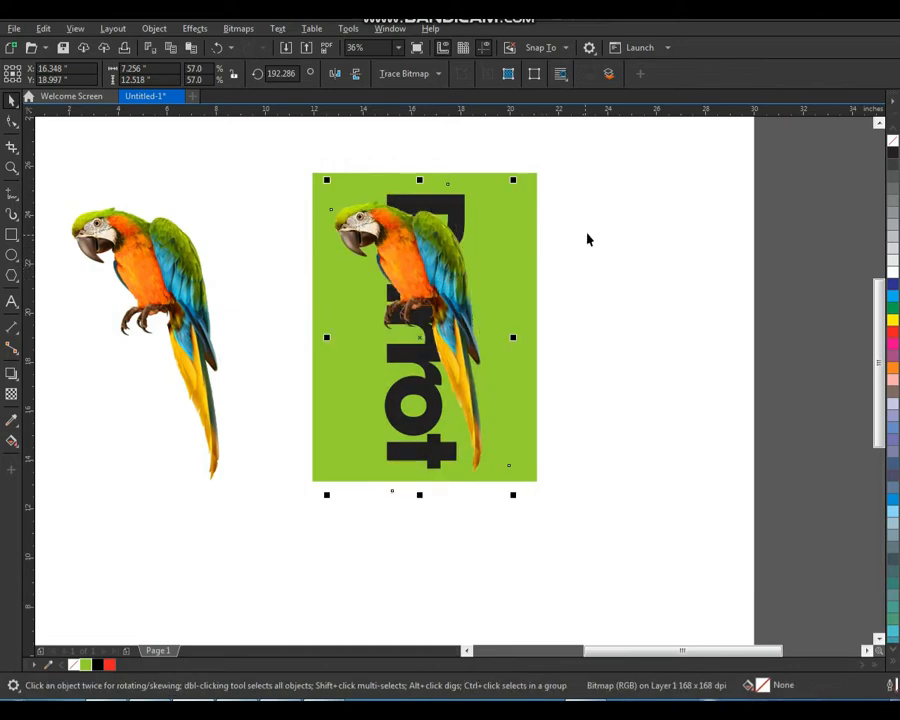
drag(583, 151, 323, 502)
drag(433, 305, 466, 300)
click(595, 273)
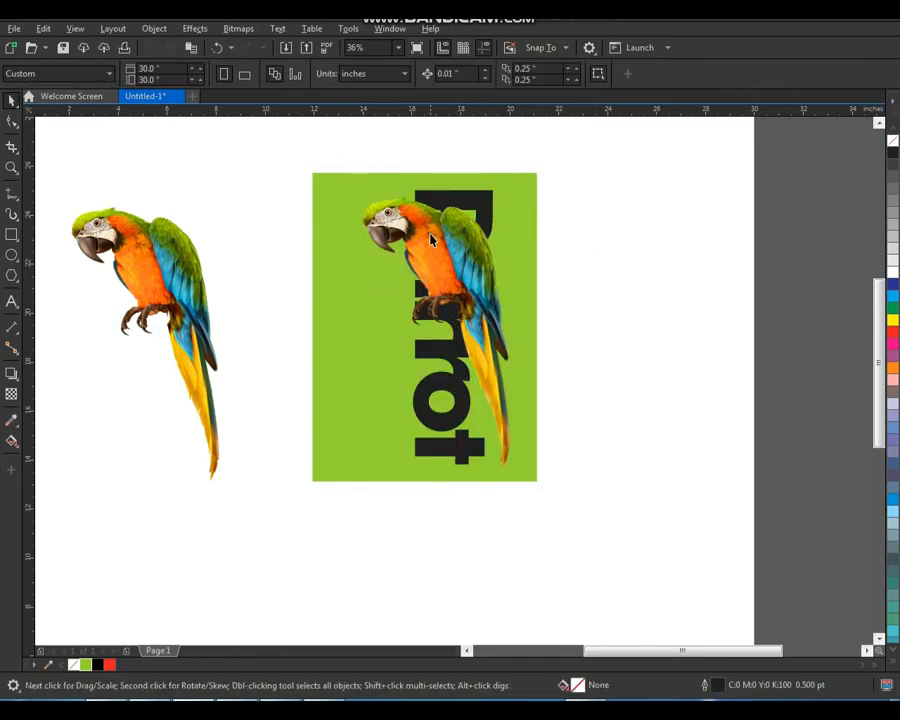
- Bring the Parrot wordmark to the front of the page, above the parrot copy
click(436, 244)
click(600, 267)
click(422, 452)
click(427, 457)
alt+click(430, 457)
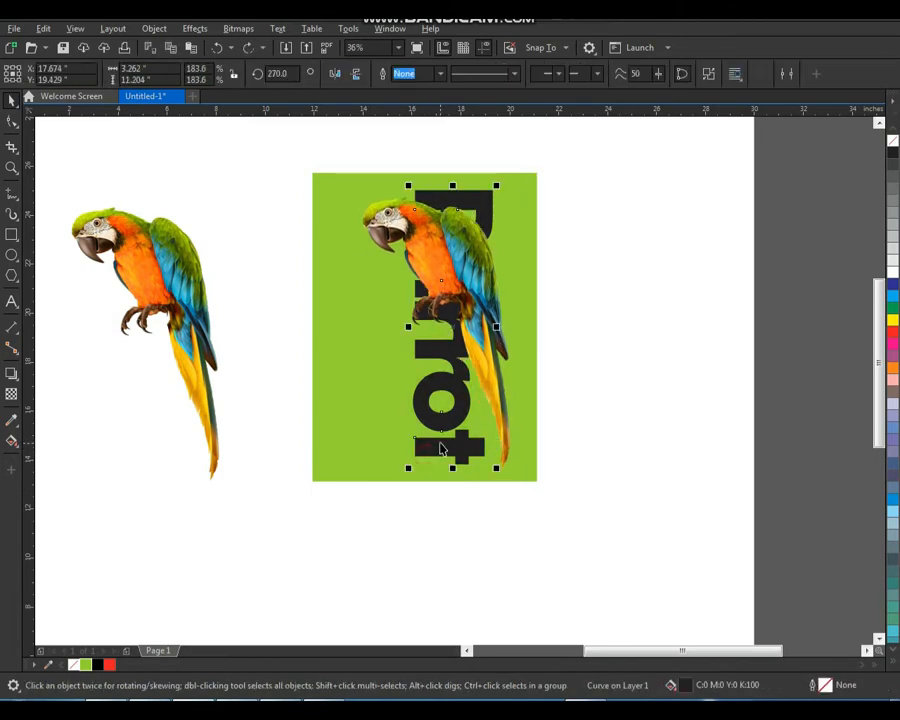
click(112, 28)
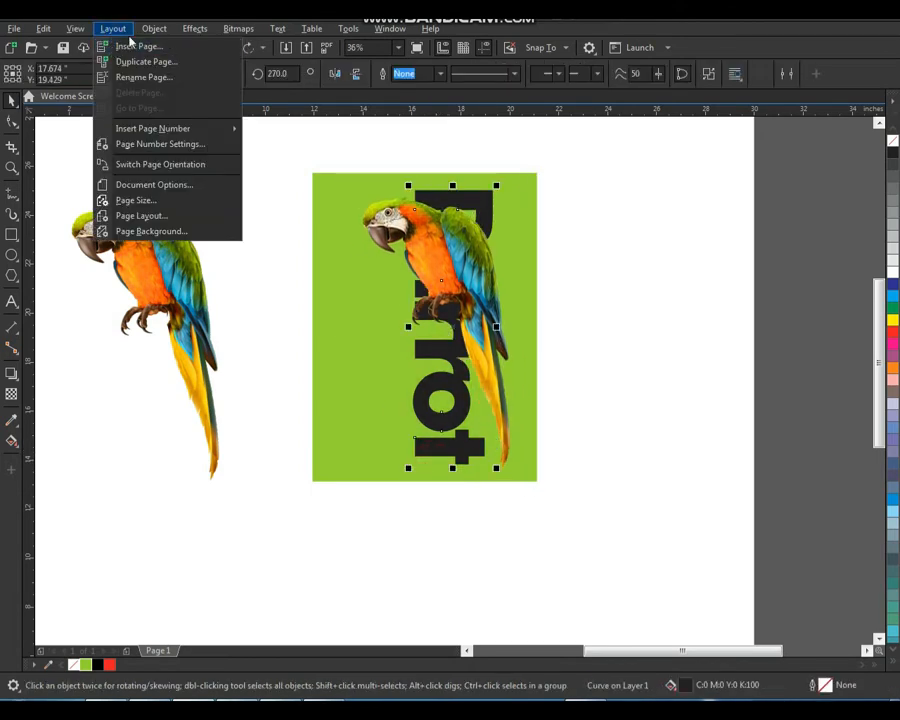
mouse_move(253, 251)
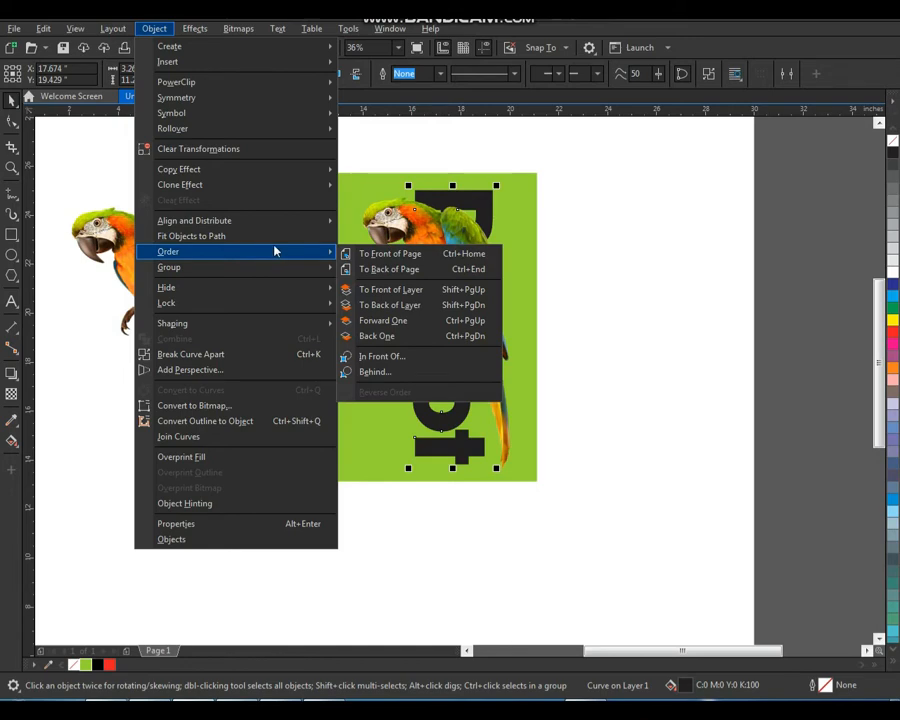
click(377, 255)
click(620, 294)
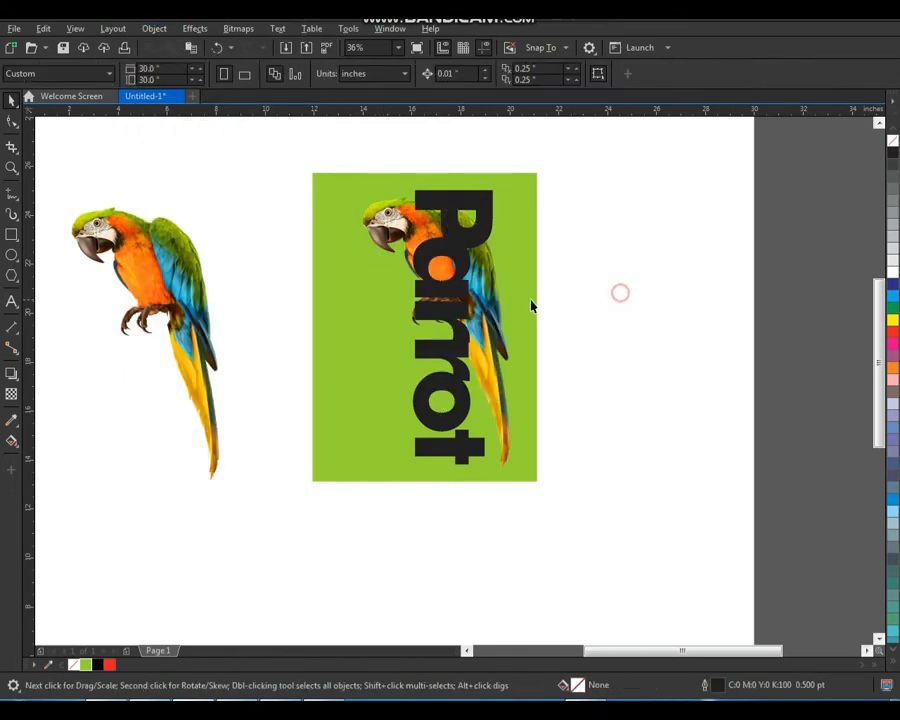
- PowerClip the parrot copy inside the Parrot wordmark
click(379, 227)
right_click(379, 222)
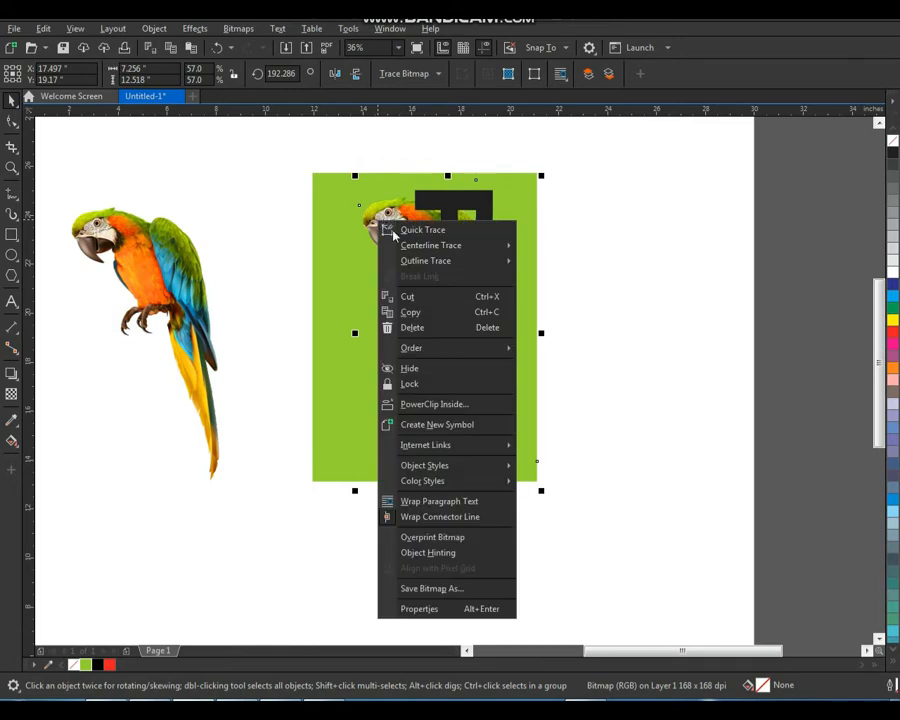
click(432, 405)
click(452, 428)
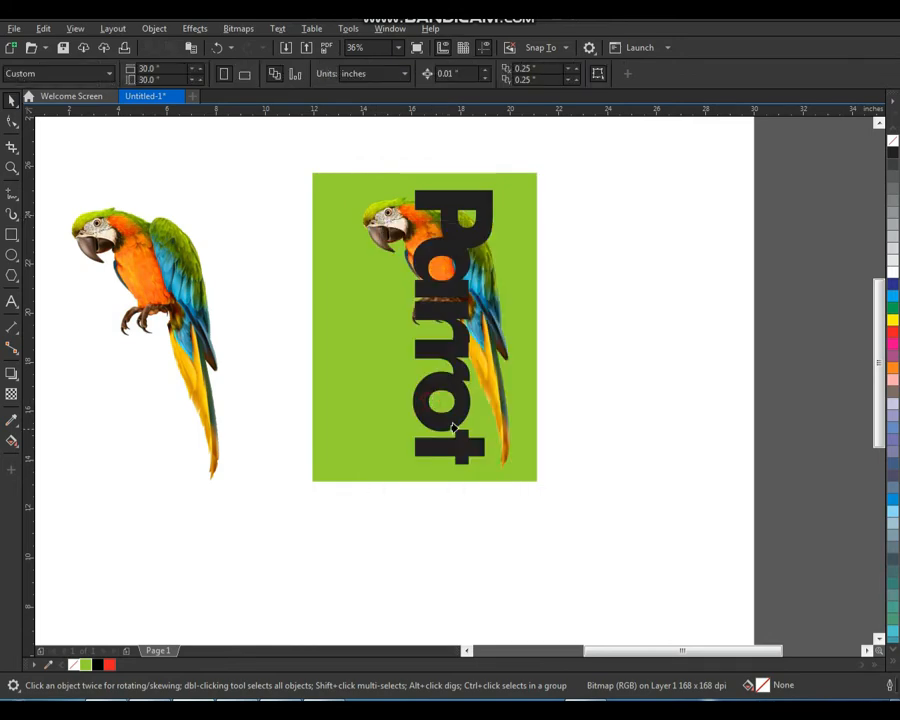
click(444, 416)
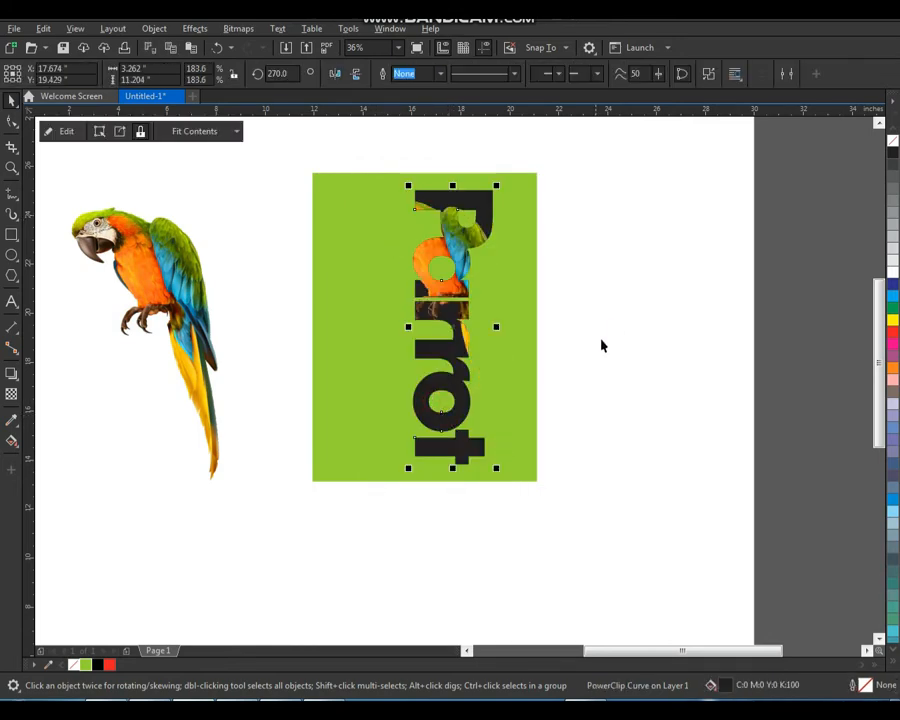
click(635, 322)
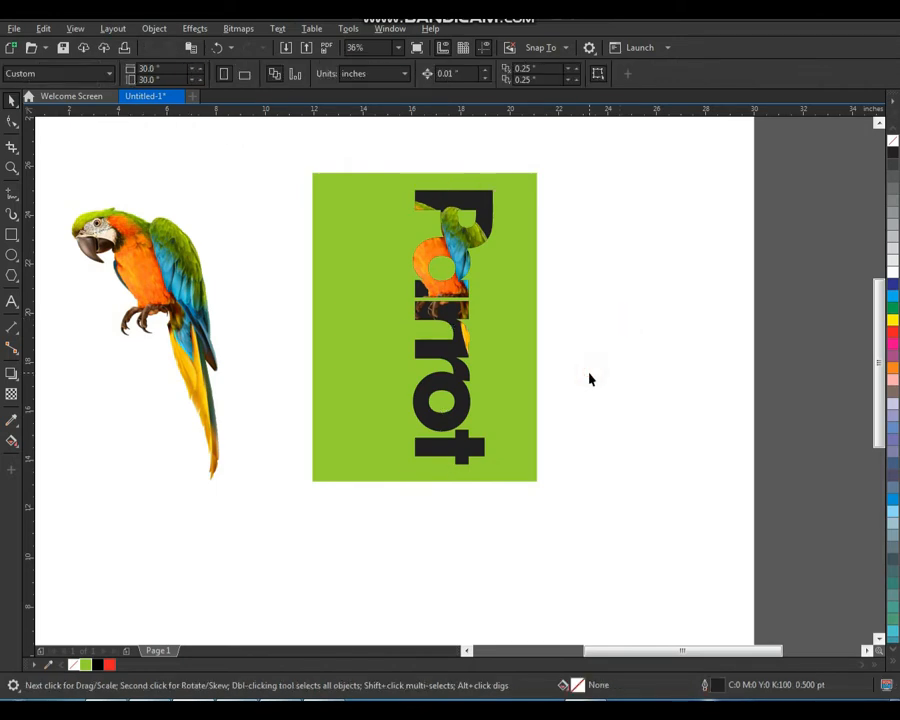
- Duplicate the original parrot image between it and the green rectangle
click(180, 287)
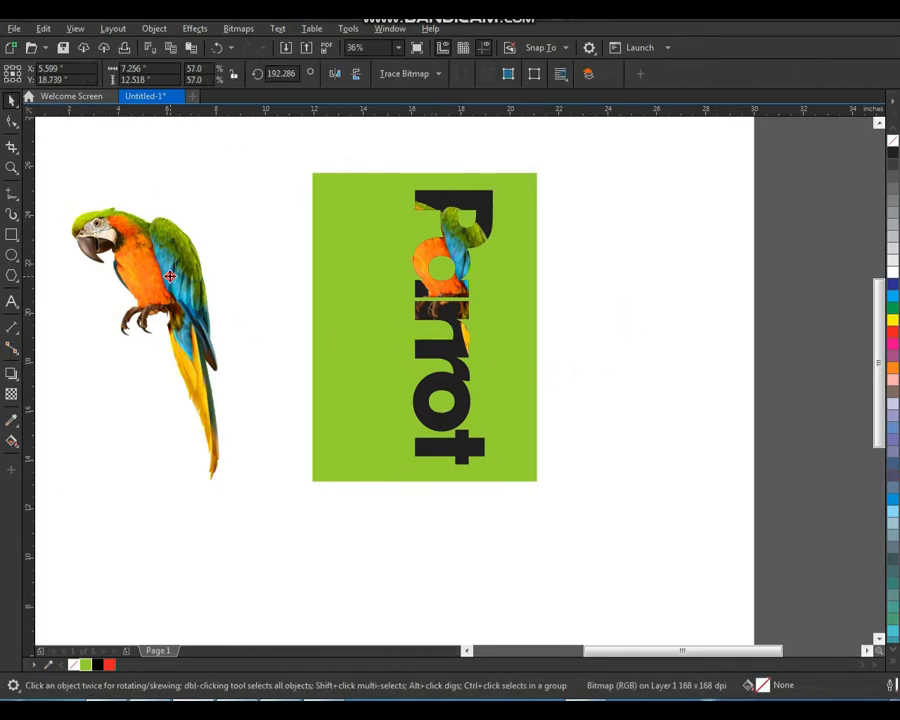
scroll(420, 334, down, 2)
key(F2)
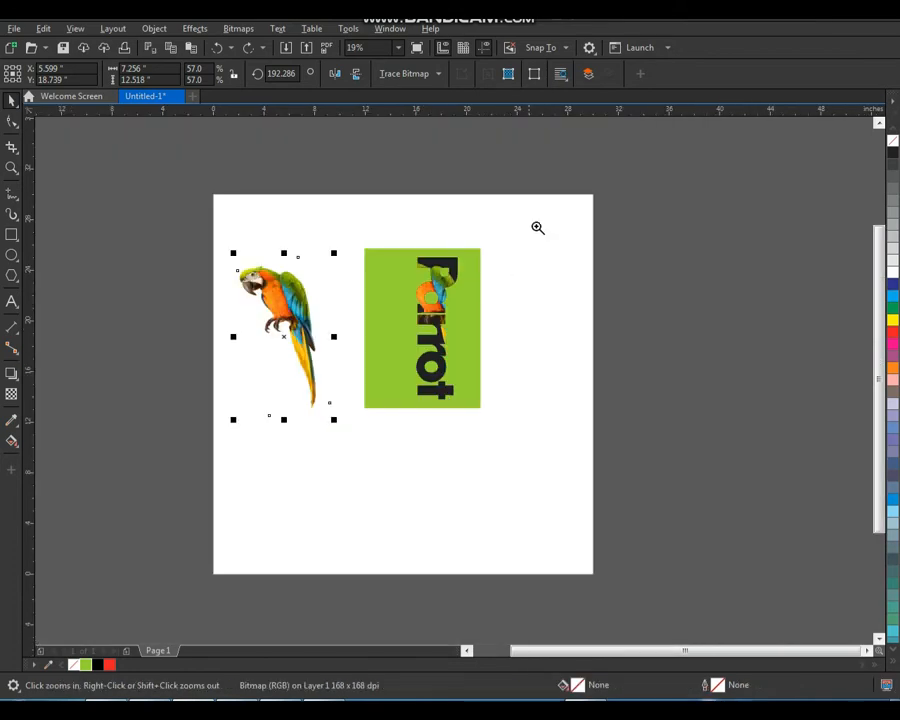
drag(554, 203, 229, 464)
drag(231, 329, 324, 327)
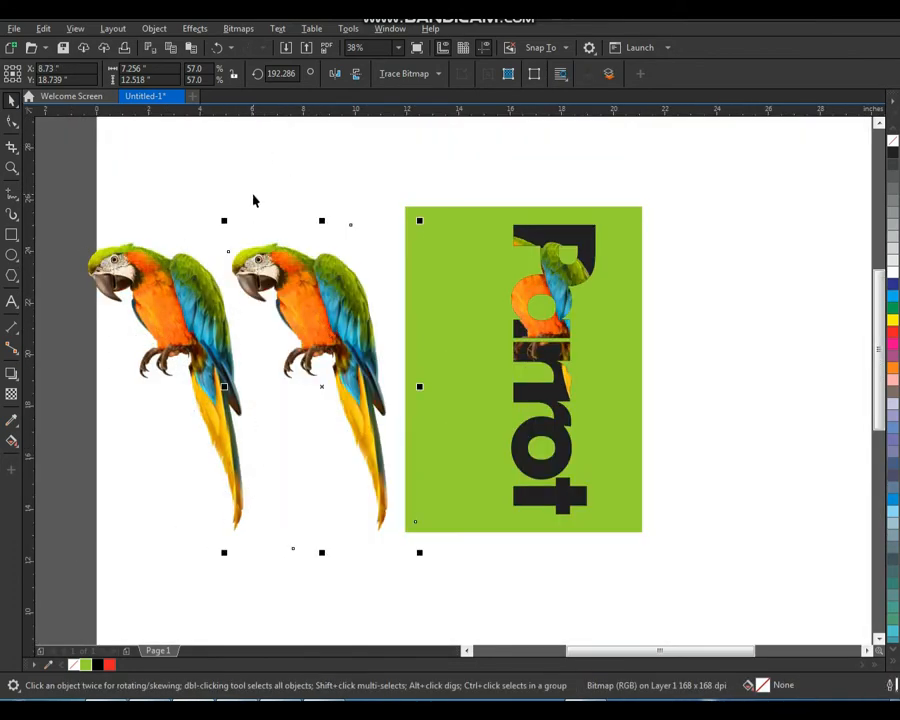
- Set the brightness of the duplicated parrot image to -100 to turn it into a black silhouette
click(195, 28)
mouse_move(225, 36)
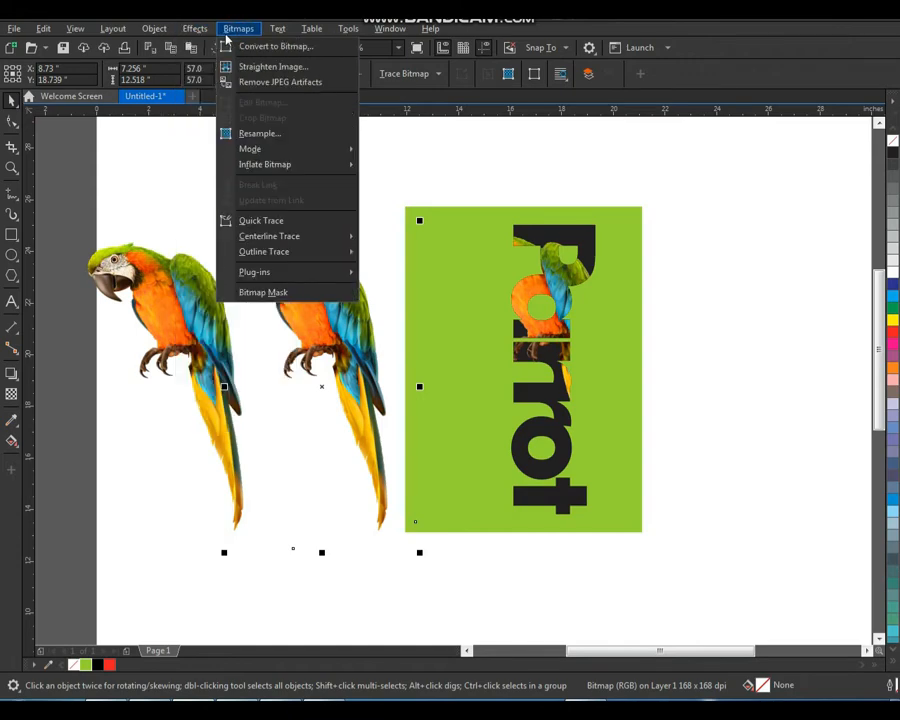
mouse_move(193, 33)
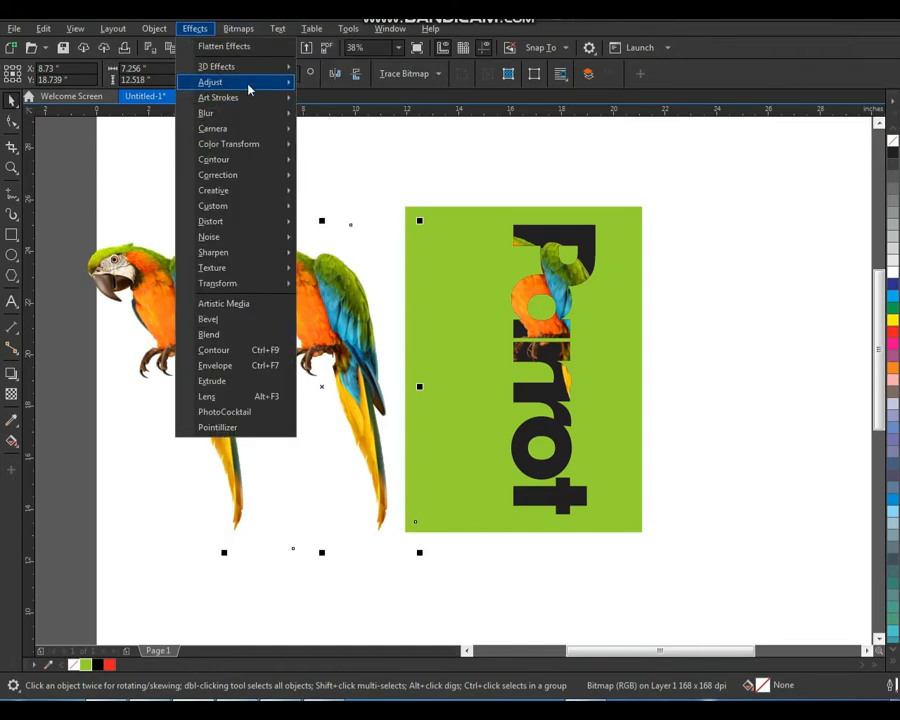
mouse_move(258, 90)
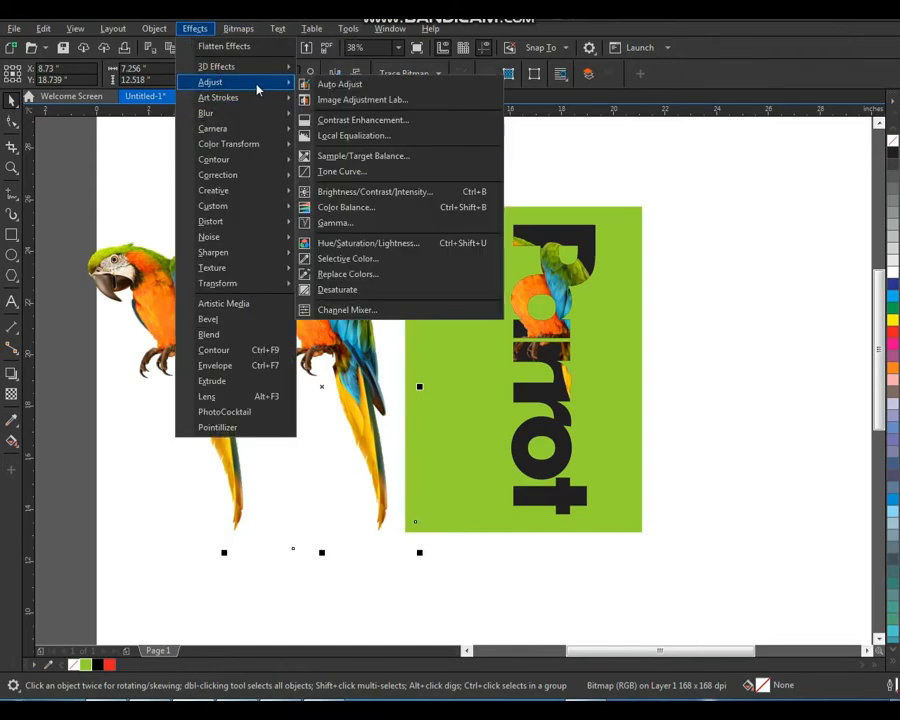
click(391, 190)
drag(453, 290, 579, 183)
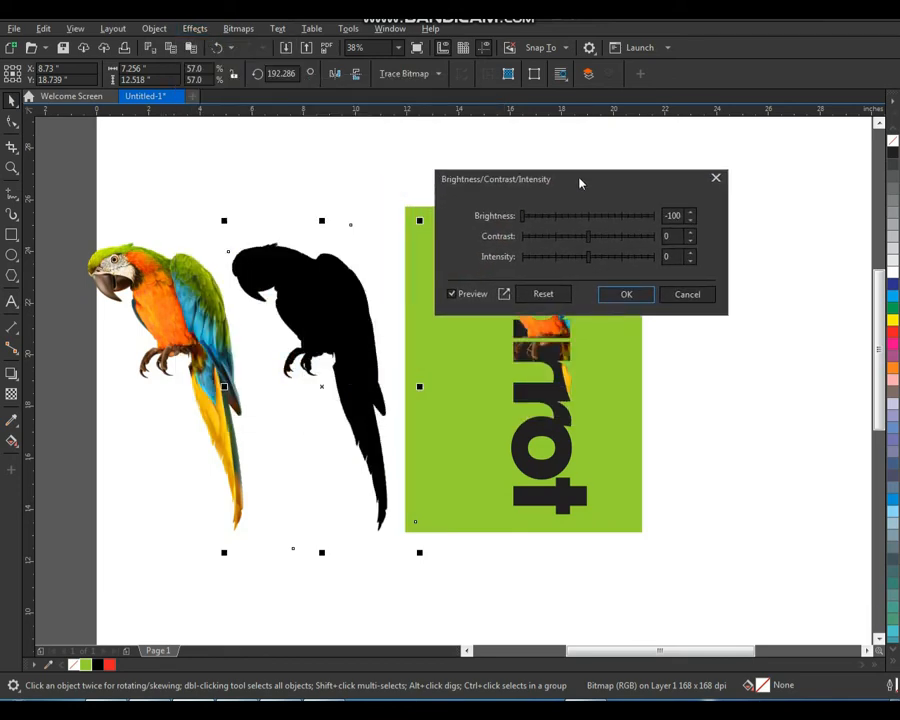
mouse_move(522, 218)
mouse_down()
mouse_move(554, 219)
mouse_move(520, 219)
mouse_up()
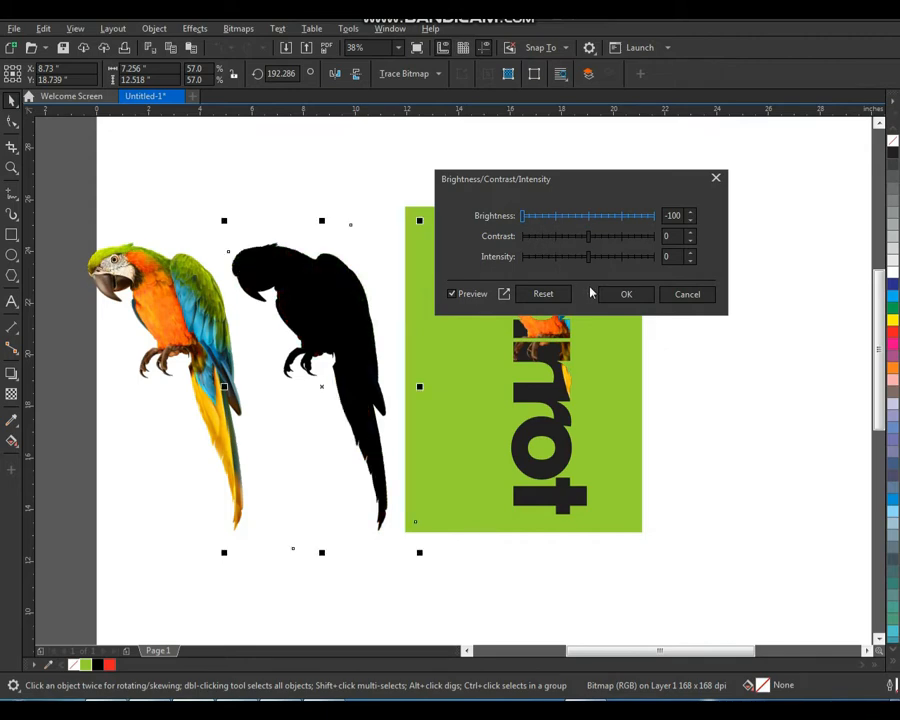
click(624, 294)
- Outline-trace the blackened parrot duplicate as Line Art with the default trace settings
click(347, 331)
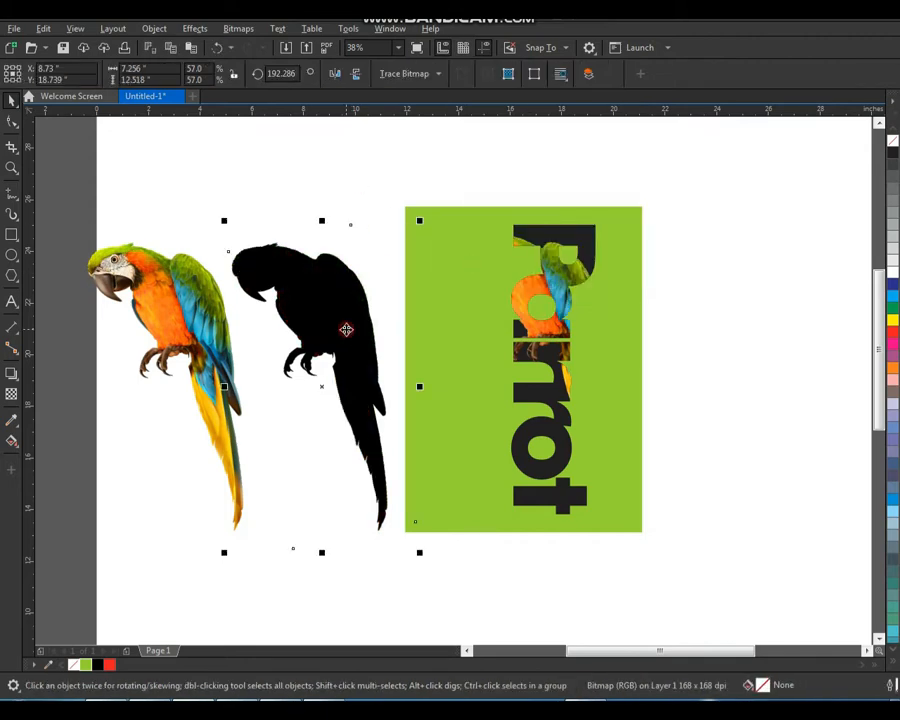
click(438, 76)
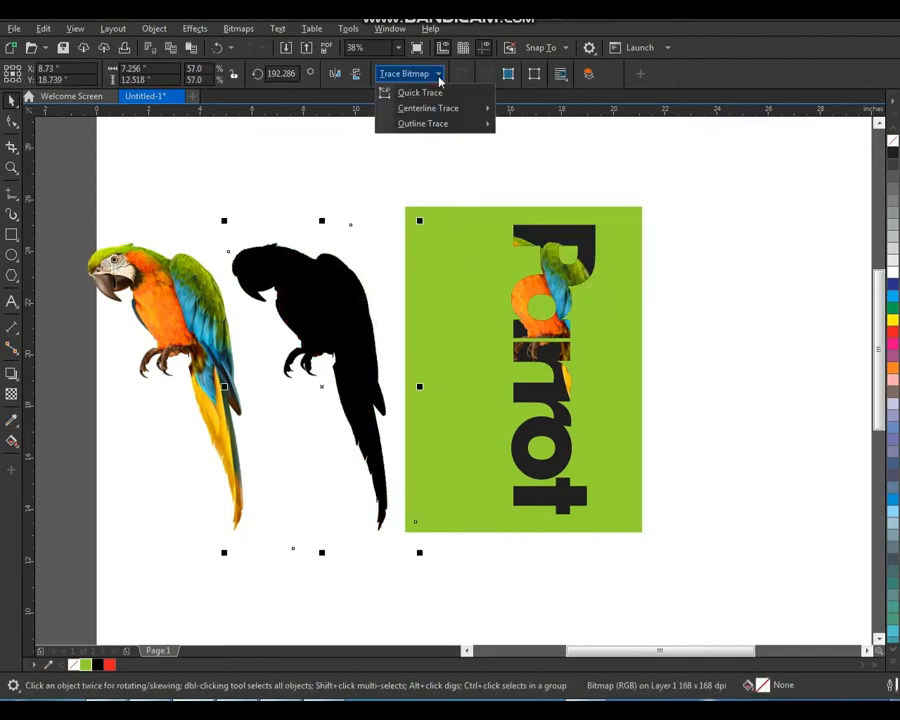
mouse_move(455, 124)
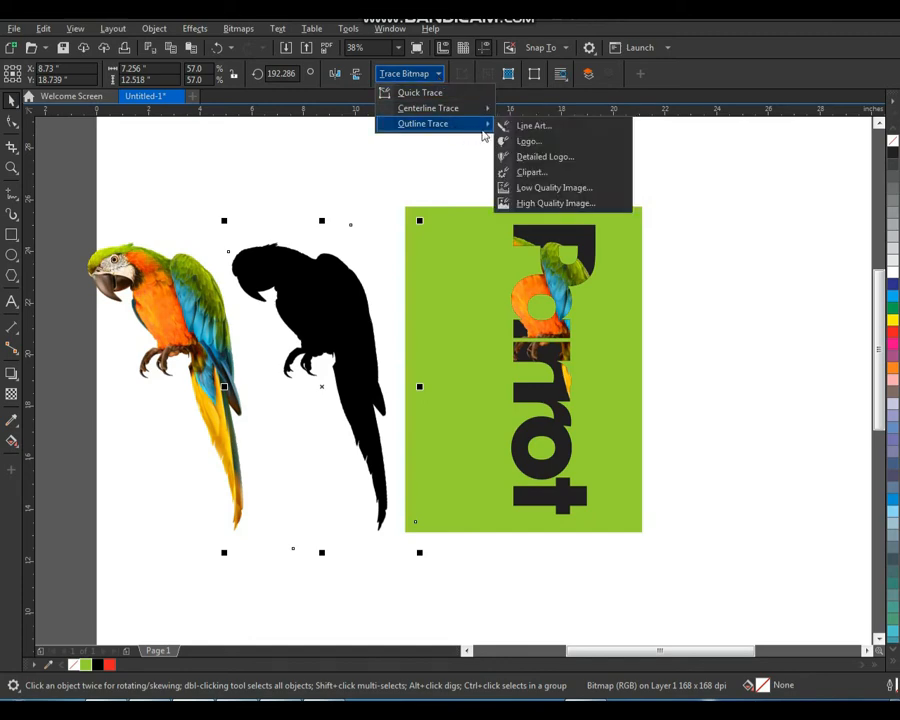
click(528, 130)
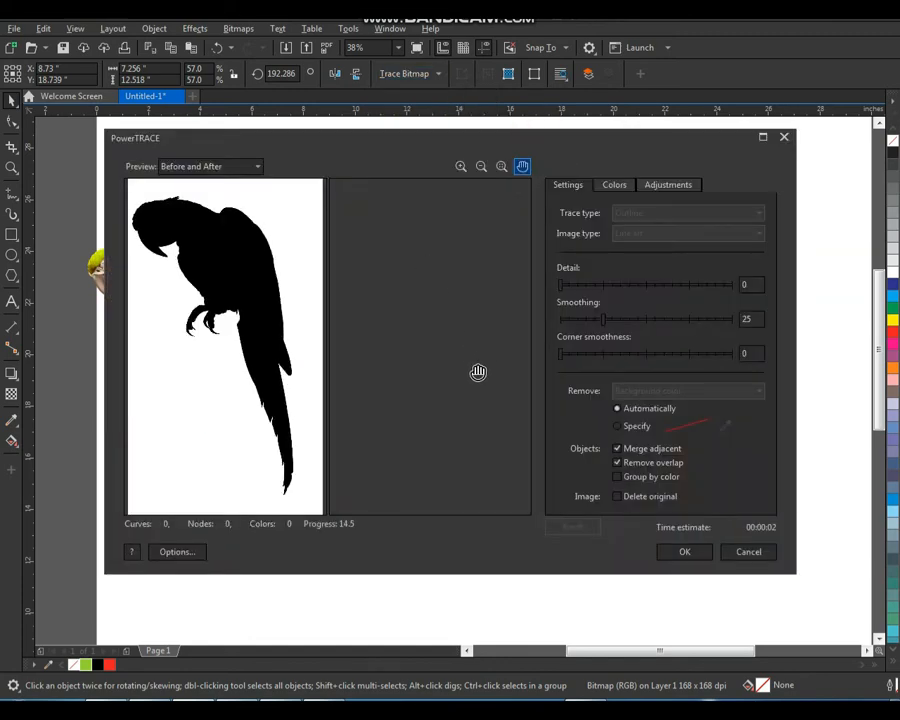
click(676, 551)
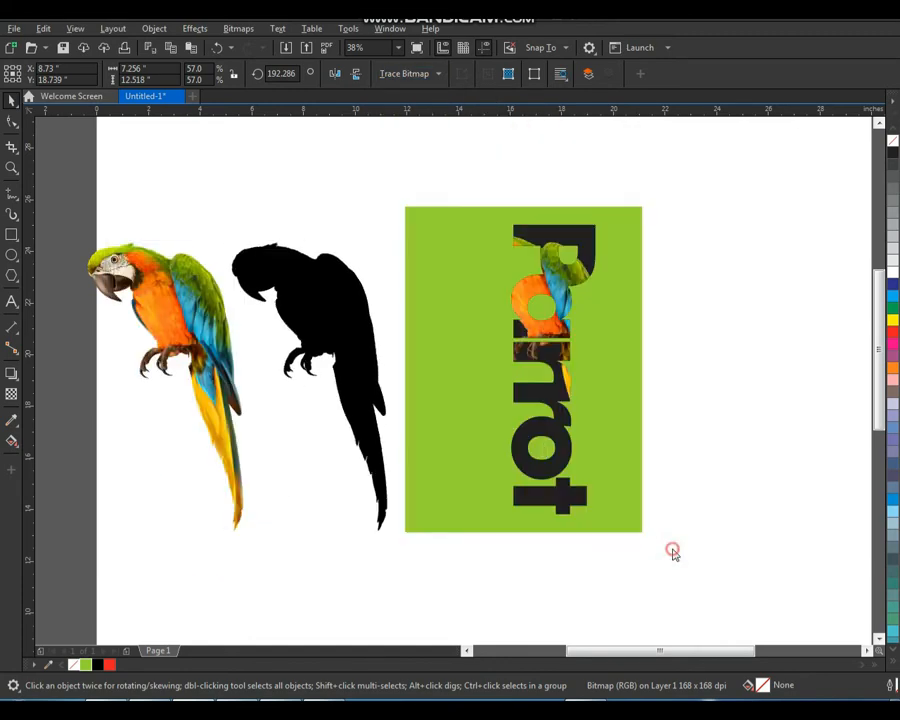
- Delete the blackened parrot bitmap, keeping only its traced silhouette beside the green rectangle
click(383, 218)
mouse_move(342, 312)
mouse_down()
mouse_move(404, 312)
mouse_move(376, 306)
mouse_move(323, 322)
mouse_up()
click(272, 278)
key(Delete)
click(428, 585)
- Draw a small square about 0.133 in wide just below the green rectangle
scroll(356, 344, down, 1)
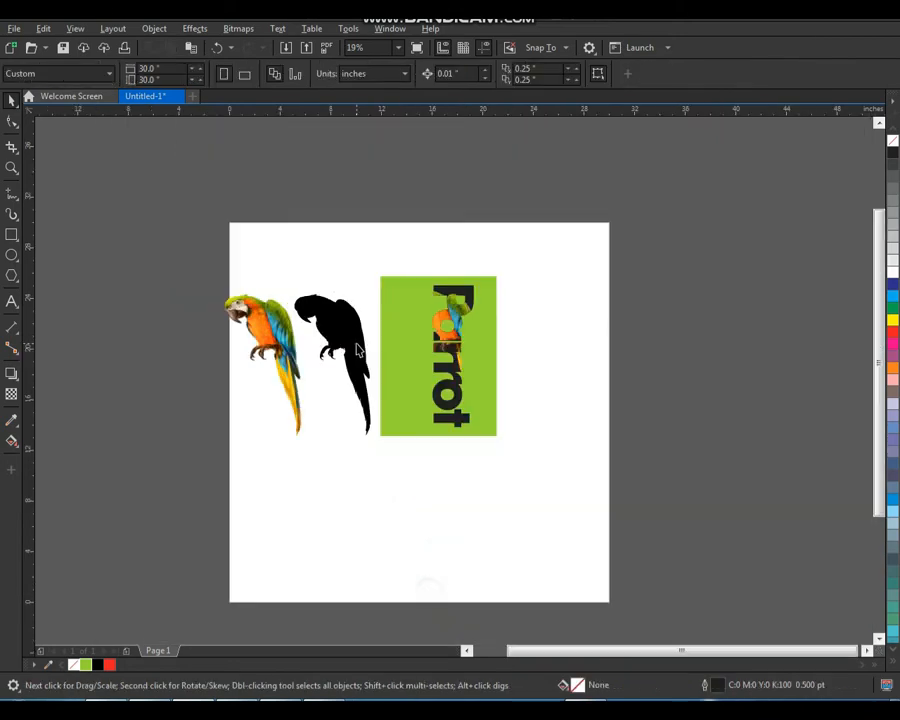
key(F2)
drag(255, 210, 628, 579)
click(483, 506)
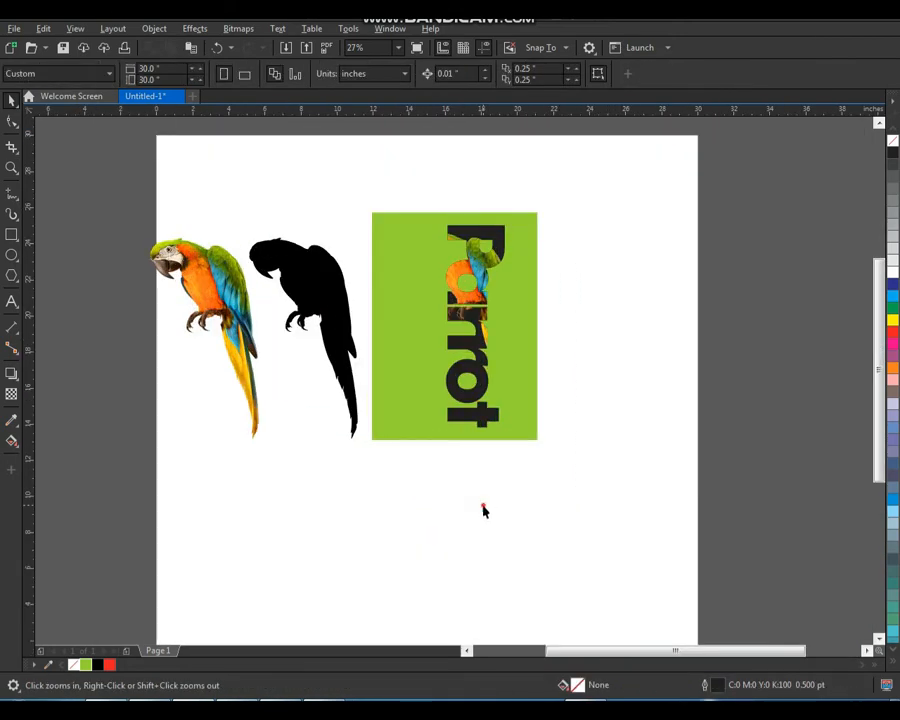
click(342, 358)
click(430, 559)
key(F2)
drag(336, 408, 532, 536)
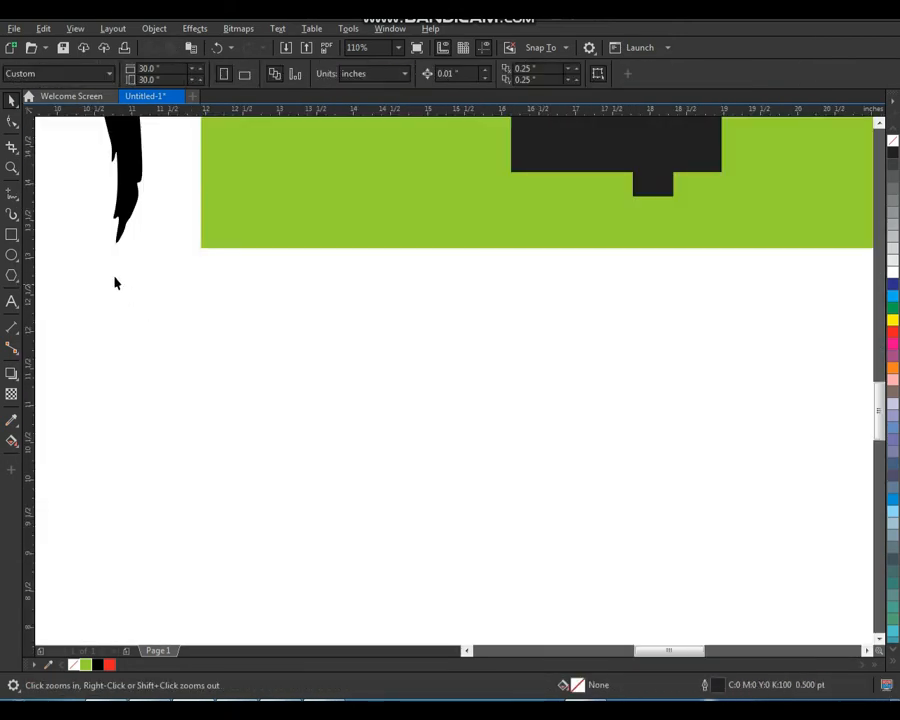
click(12, 234)
drag(247, 342, 262, 355)
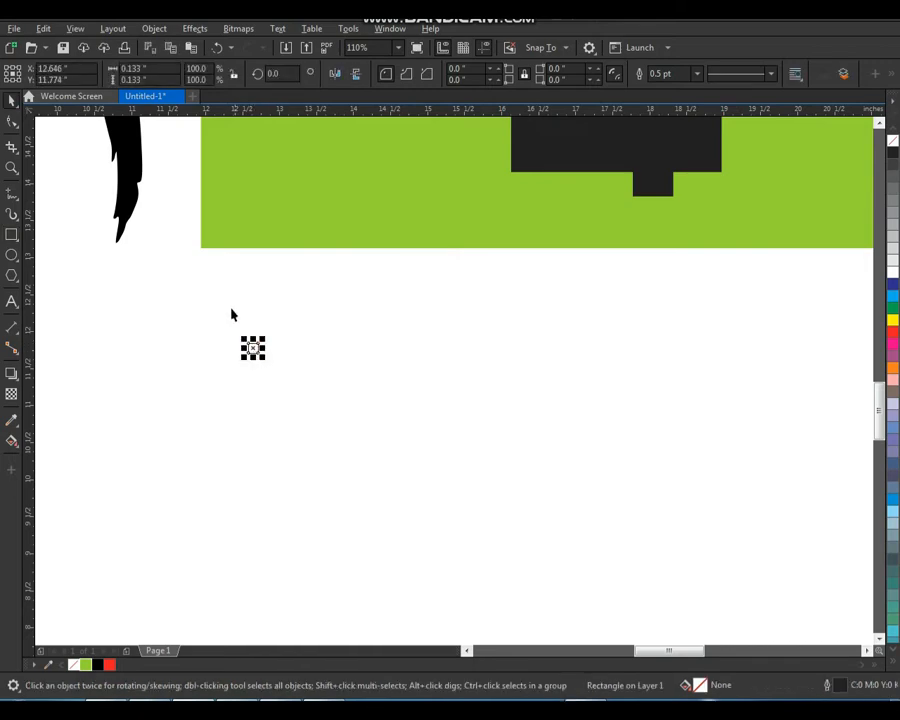
- Round all corners of the small square to a radius of about 0.043 in
key(F2)
drag(231, 315, 316, 410)
key(F10)
mouse_move(404, 379)
mouse_down()
mouse_move(391, 385)
mouse_move(466, 362)
mouse_move(454, 358)
mouse_up()
- Duplicate the rounded square to its right with a small gap and repeat the copy into an evenly spaced row of 42
key(space)
right_click(454, 358)
key(ctrl+r)
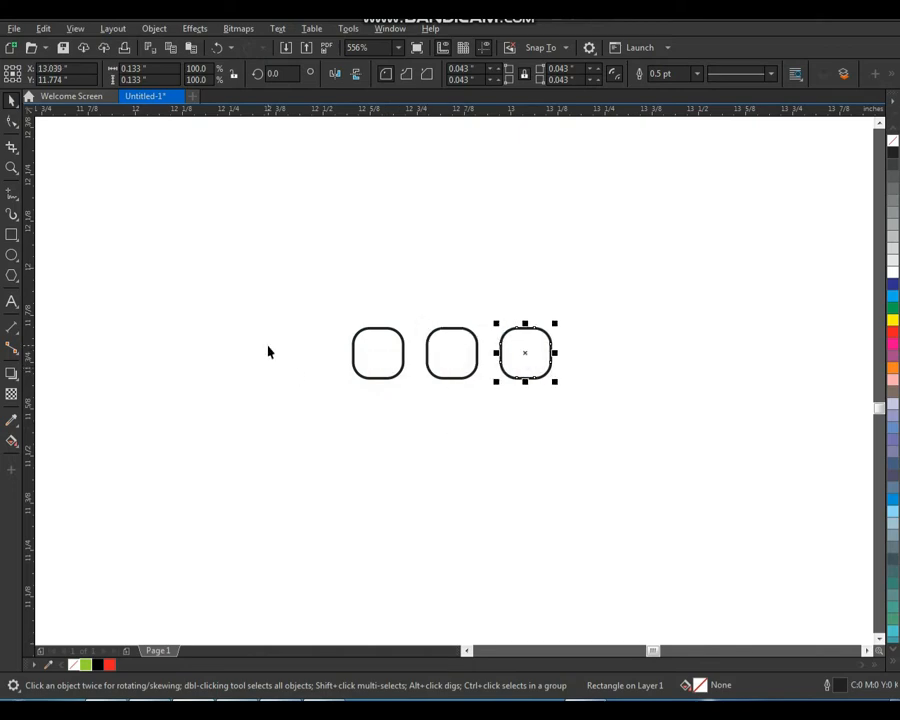
scroll(278, 334, down, 5)
key(F2)
right_click(261, 279)
drag(193, 204, 591, 473)
key(ctrl+r)
key(ctrl+r)
key(ctrl+r)
key(ctrl+r)
key(ctrl+r)
key(ctrl+r)
key(ctrl+r)
key(ctrl+r)
key(ctrl+r)
key(ctrl+r)
key(ctrl+r)
key(ctrl+r)
key(ctrl+r)
key(ctrl+r)
key(ctrl+r)
key(ctrl+r)
key(ctrl+r)
key(ctrl+r)
key(ctrl+r)
key(ctrl+r)
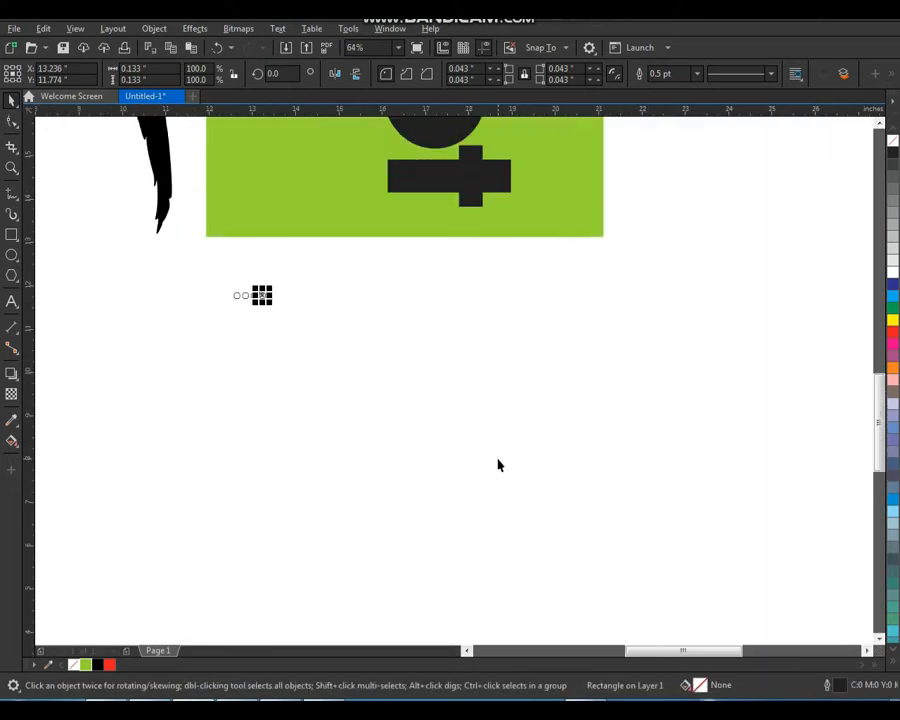
key(ctrl+r)
key(ctrl+r)
key(ctrl+r)
key(ctrl+r)
key(ctrl+r)
key(ctrl+r)
key(ctrl+r)
key(ctrl+r)
key(ctrl+r)
key(ctrl+r)
key(ctrl+r)
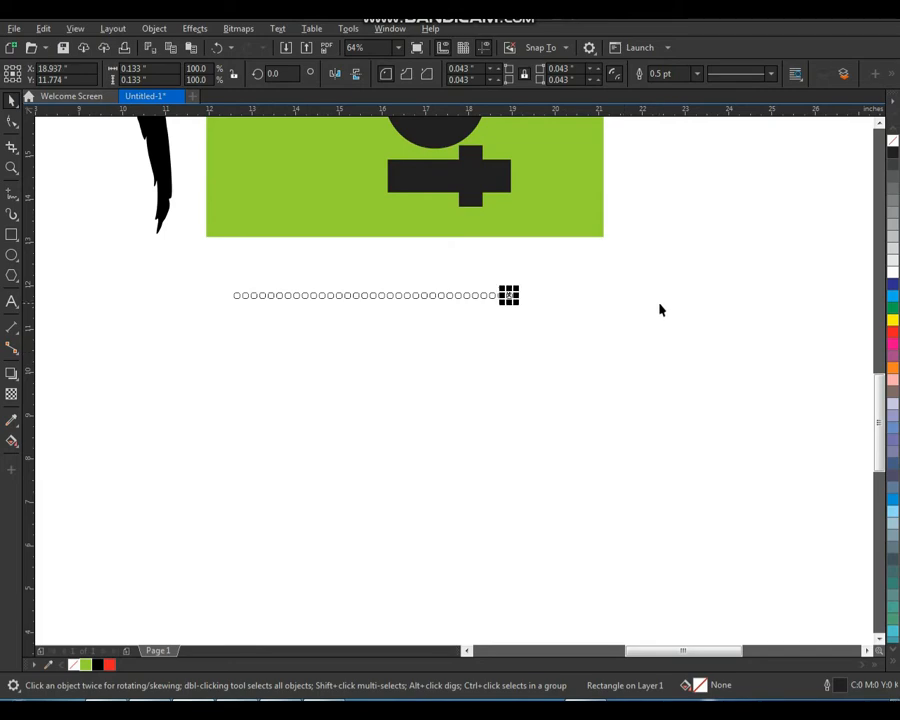
- Duplicate the whole row of rounded squares downward and repeat the copy into an evenly spaced grid about 13.9 in tall
drag(682, 258, 238, 338)
drag(288, 295, 288, 316)
key(ctrl+r)
key(ctrl+r)
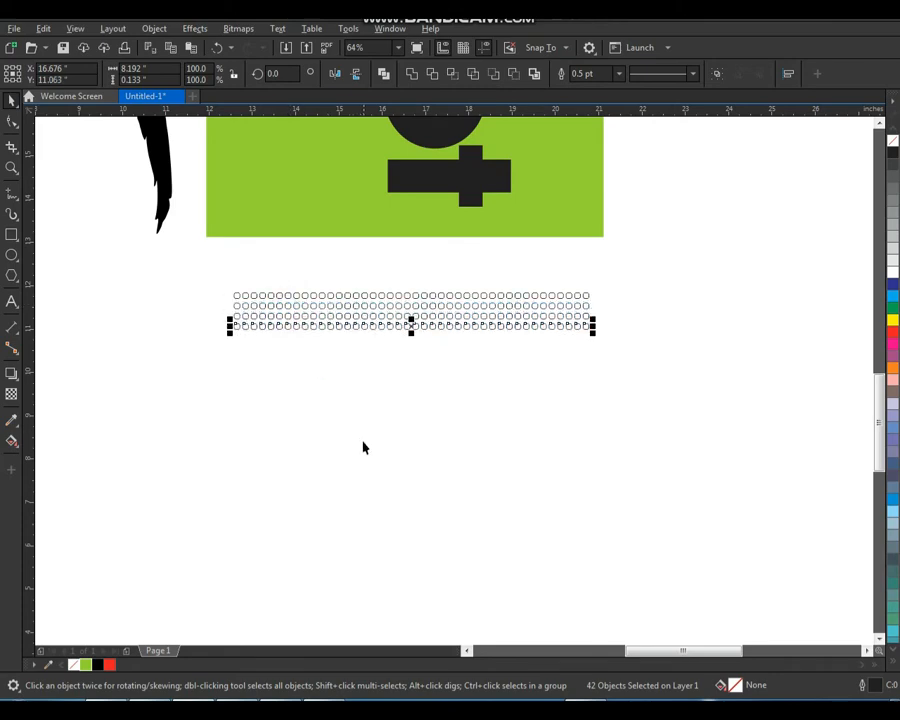
key(ctrl+r)
key(ctrl+r)
scroll(355, 360, down, 2)
drag(201, 171, 526, 500)
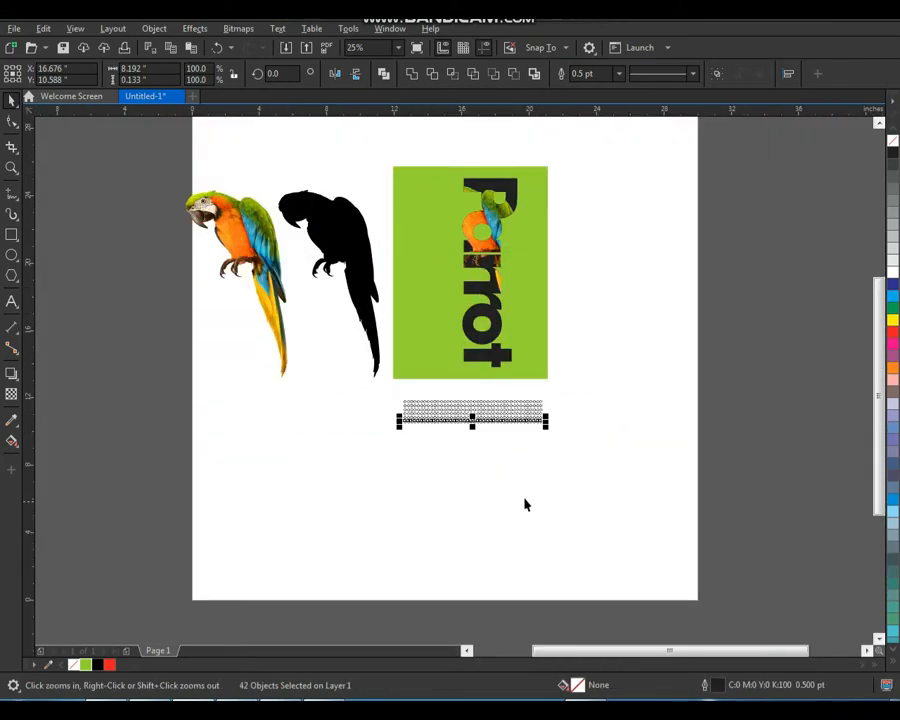
key(ctrl+r)
key(ctrl+r)
key(ctrl+r)
key(ctrl+r)
key(ctrl+r)
key(ctrl+r)
key(ctrl+r)
key(ctrl+r)
key(ctrl+r)
key(ctrl+r)
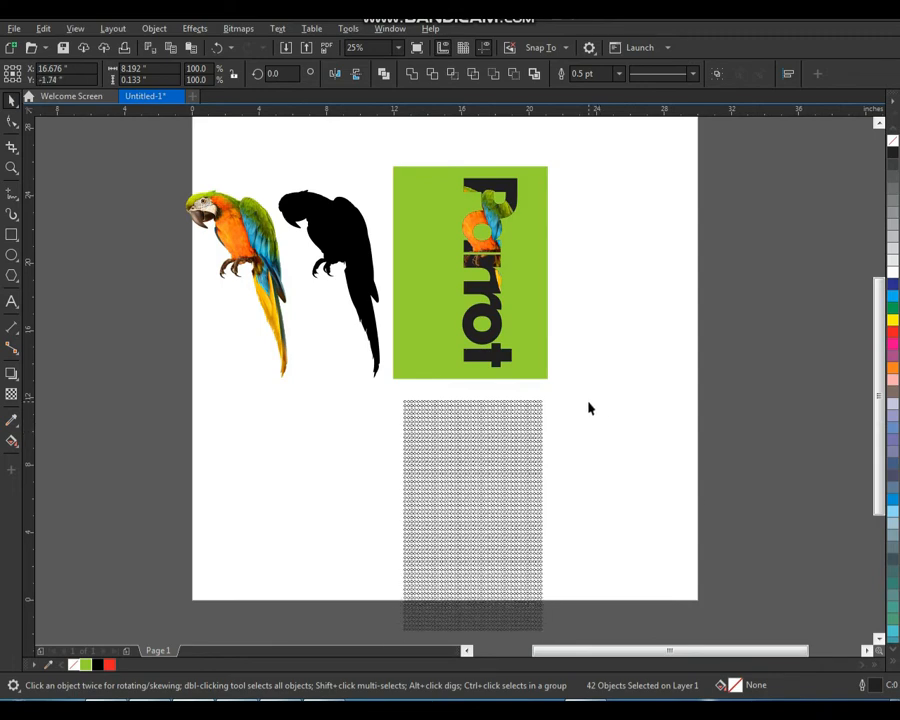
- Weld all the rounded squares of the grid into a single curve
drag(588, 388, 380, 655)
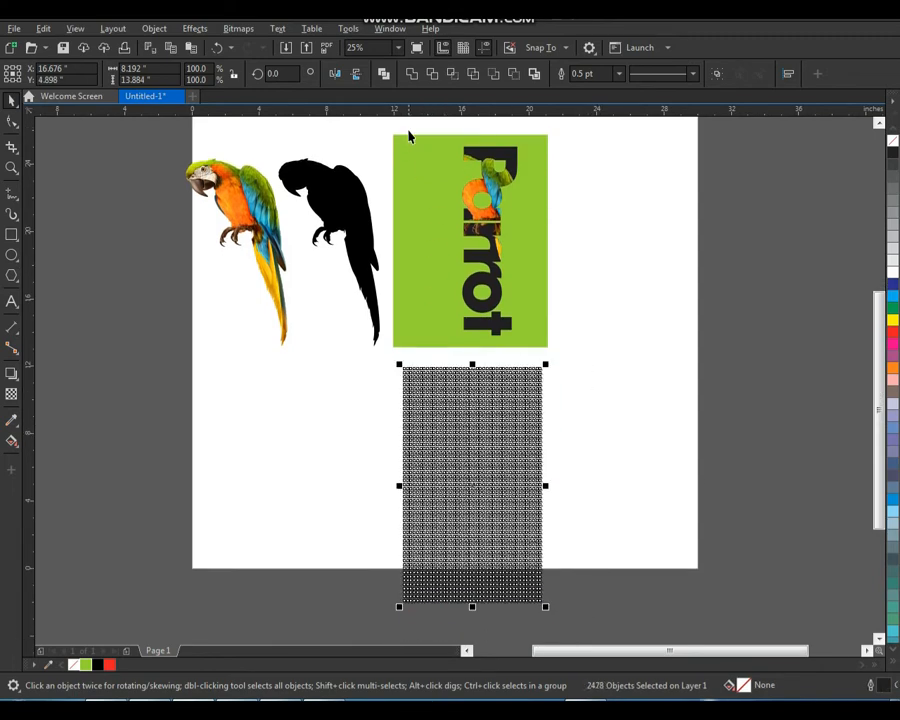
click(412, 74)
key(F7)
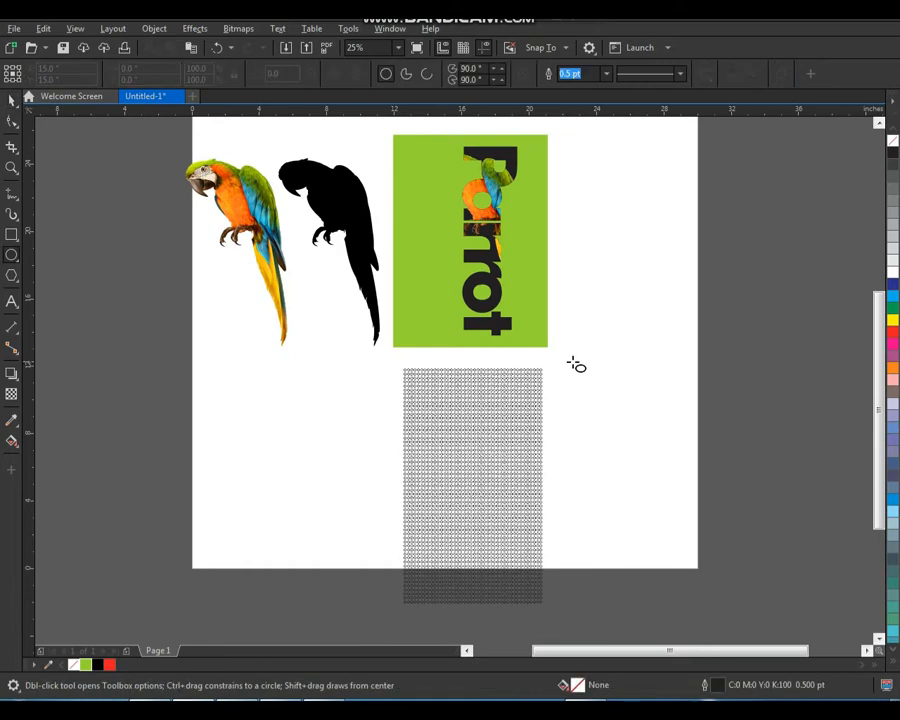
key(space)
- Fill the welded grid of rounded squares with solid black, K:100
click(536, 390)
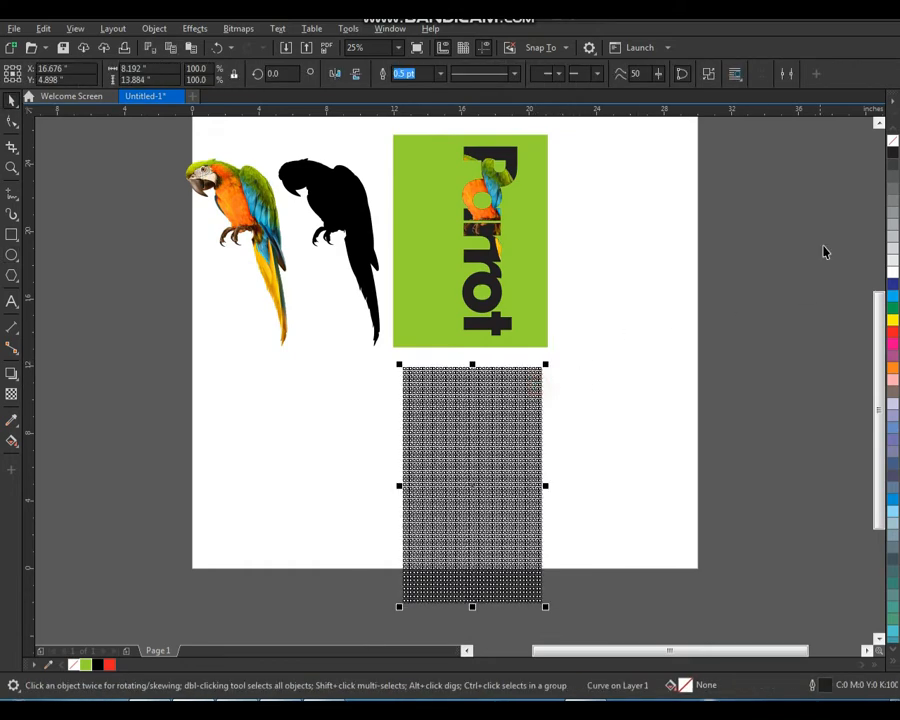
click(575, 392)
key(z)
drag(583, 338, 378, 446)
click(446, 323)
scroll(412, 373, down, 3)
- Align the black grid's center horizontally and vertically with the traced parrot silhouette
key(z)
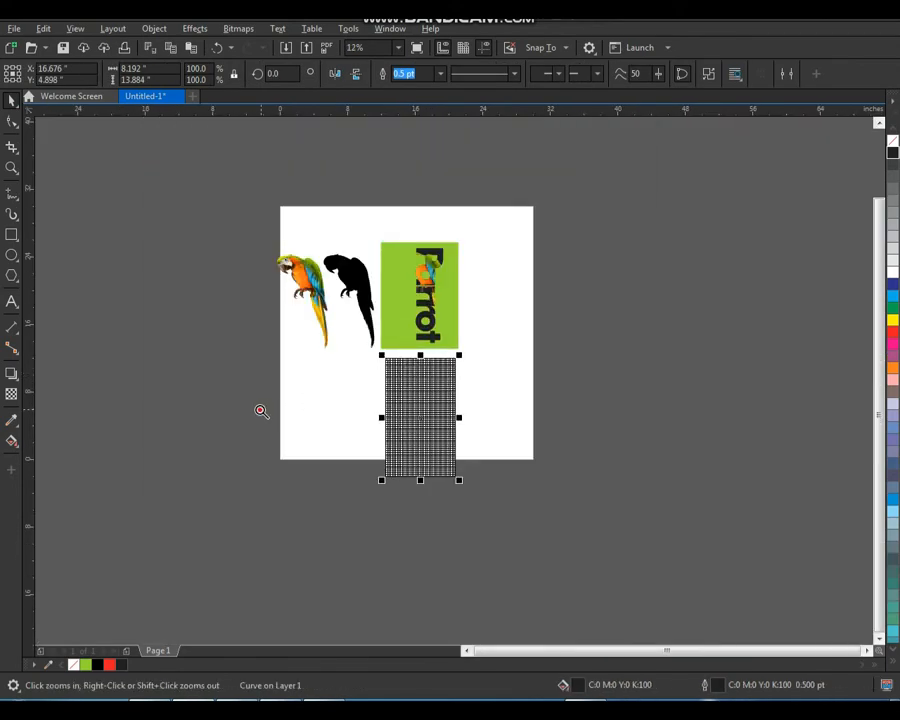
drag(260, 410, 442, 219)
shift+click(454, 285)
key(c)
key(e)
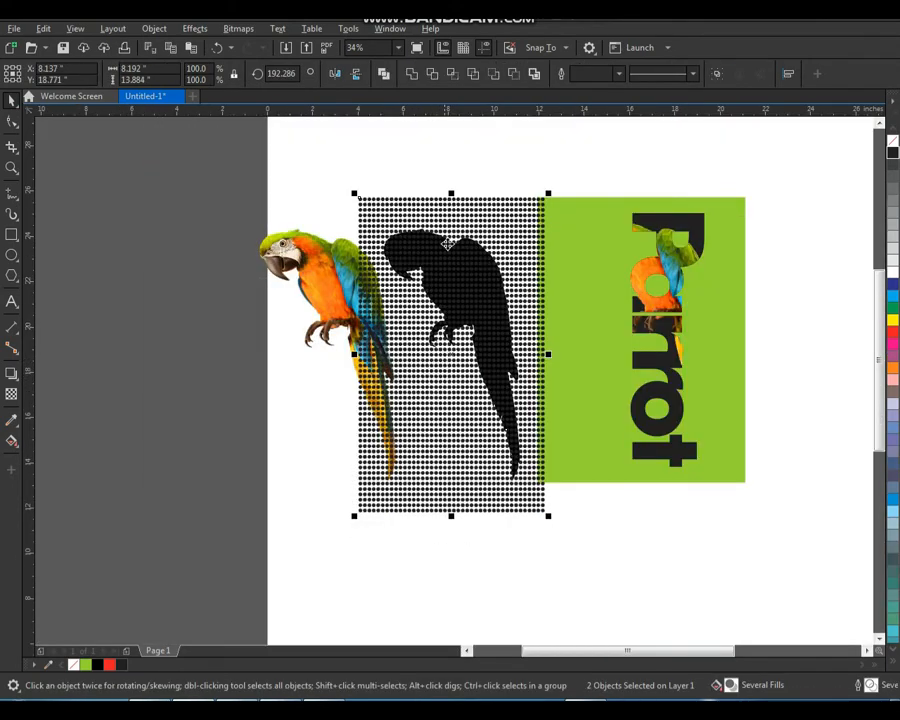
- Scale the black grid down proportionally about its center so it fits more closely around the parrot silhouette
click(444, 170)
click(464, 213)
key(z)
drag(343, 178, 563, 344)
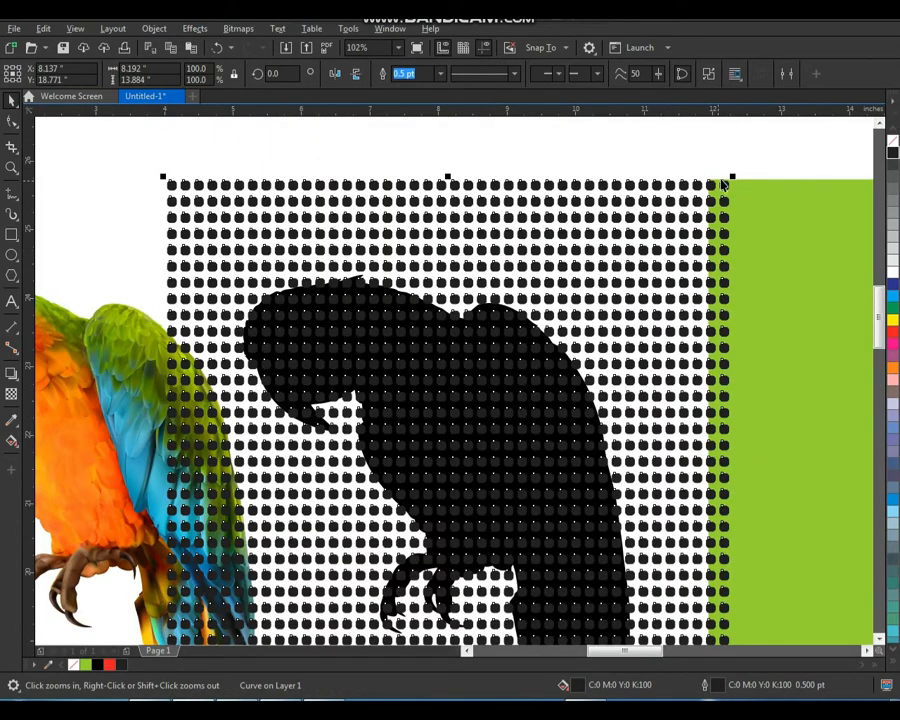
drag(733, 173, 683, 259)
click(428, 205)
- Intersect the black grid with the parrot silhouette to create a parrot-shaped dot pattern
drag(283, 257, 370, 325)
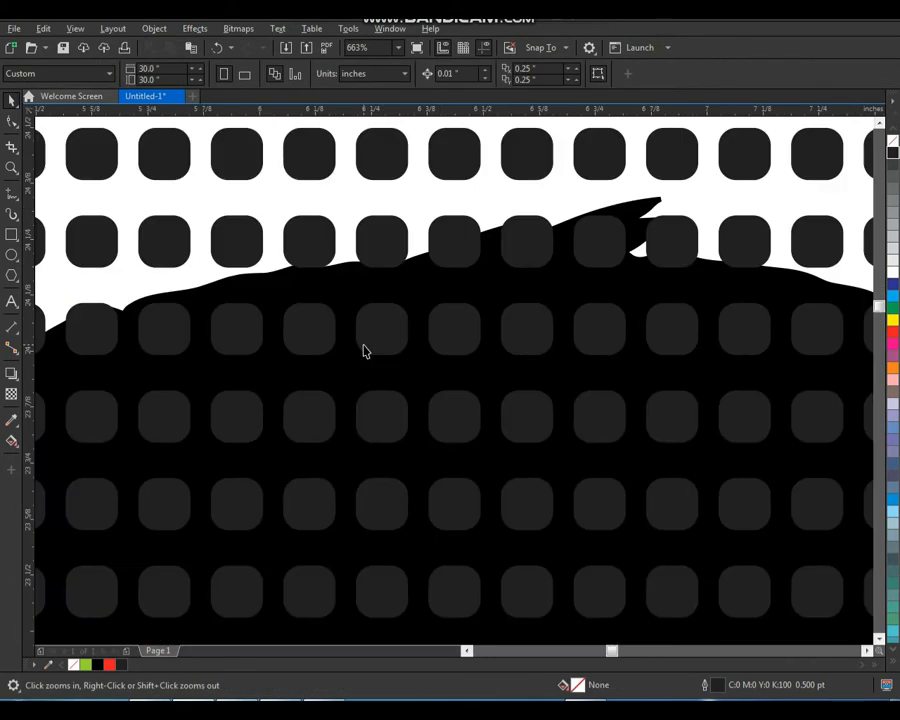
click(375, 331)
shift+click(400, 284)
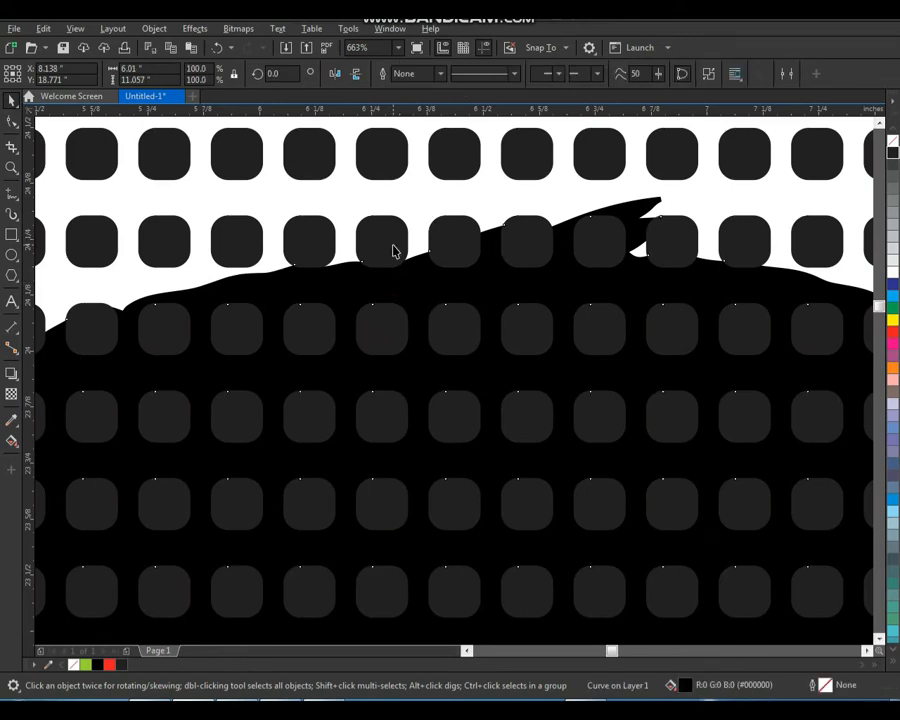
- Delete the leftover grid and the solid parrot silhouette, keeping only the intersected dot pattern
click(392, 249)
key(Delete)
click(407, 279)
scroll(407, 279, down, 2)
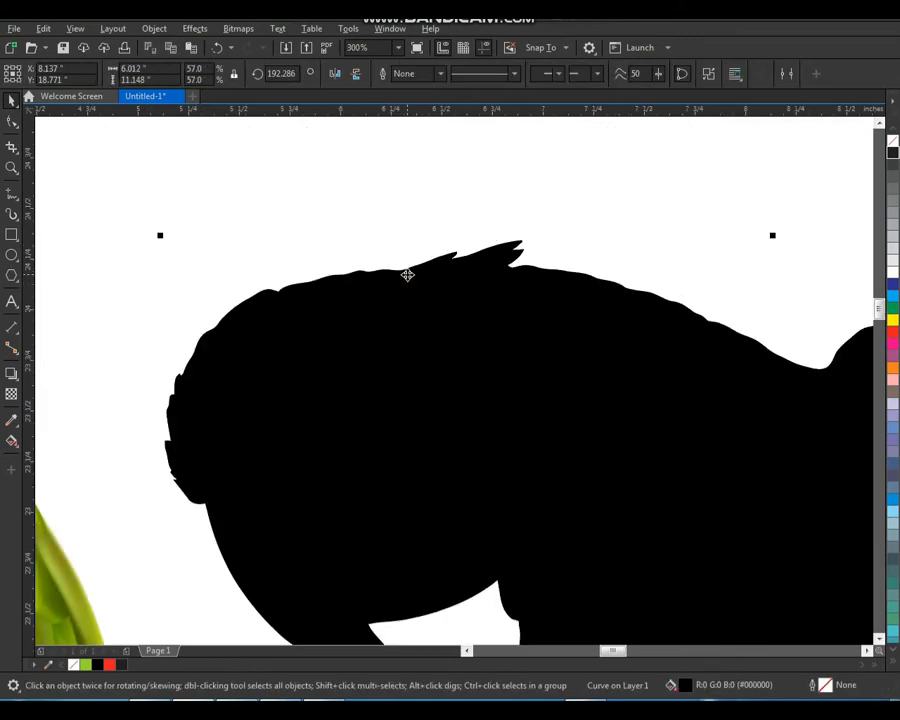
key(Delete)
scroll(363, 243, down, 3)
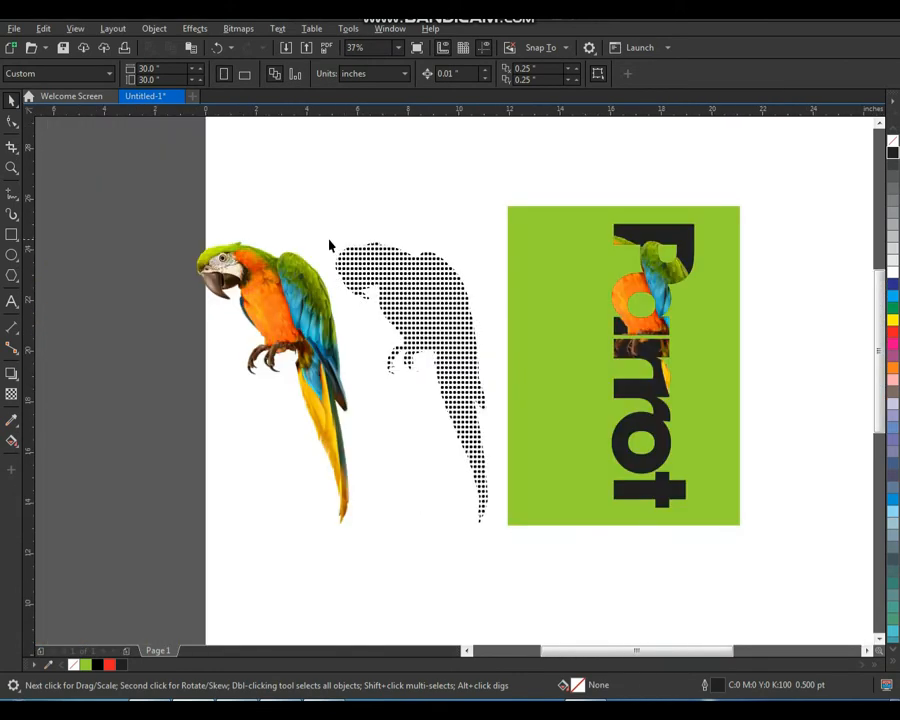
- Shift the original parrot image slightly right and center the parrot-shaped dot pattern over it
key(F2)
drag(196, 200, 768, 554)
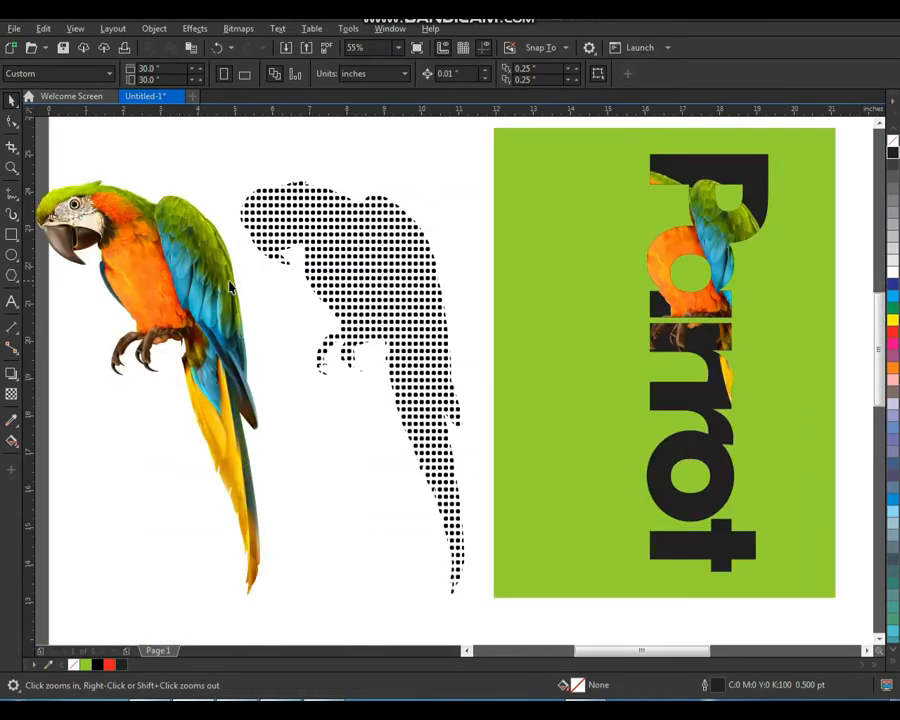
drag(212, 282, 226, 283)
click(376, 272)
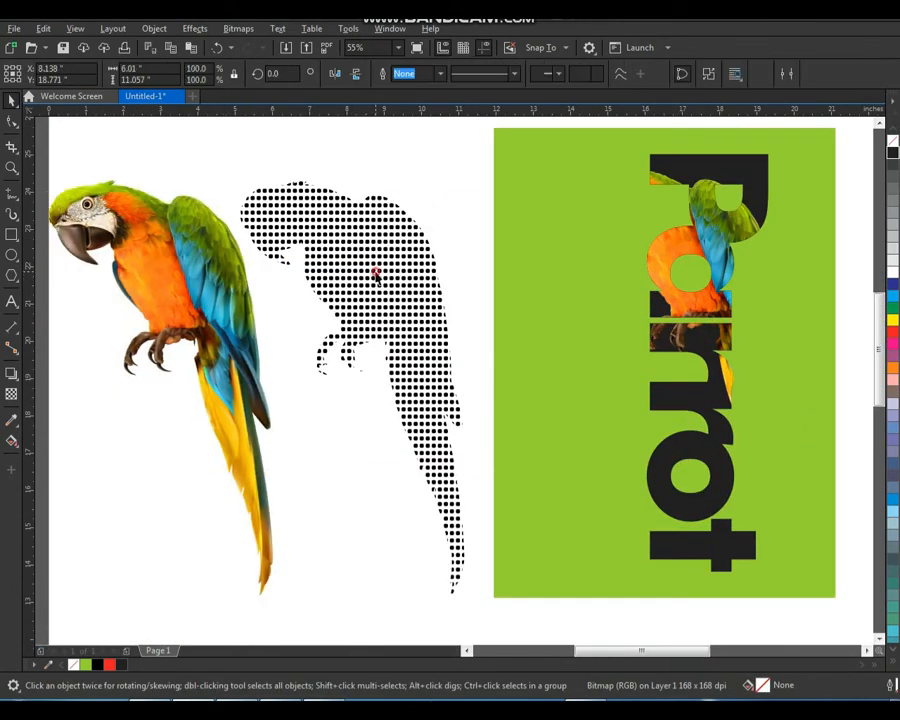
shift+click(207, 316)
key(e)
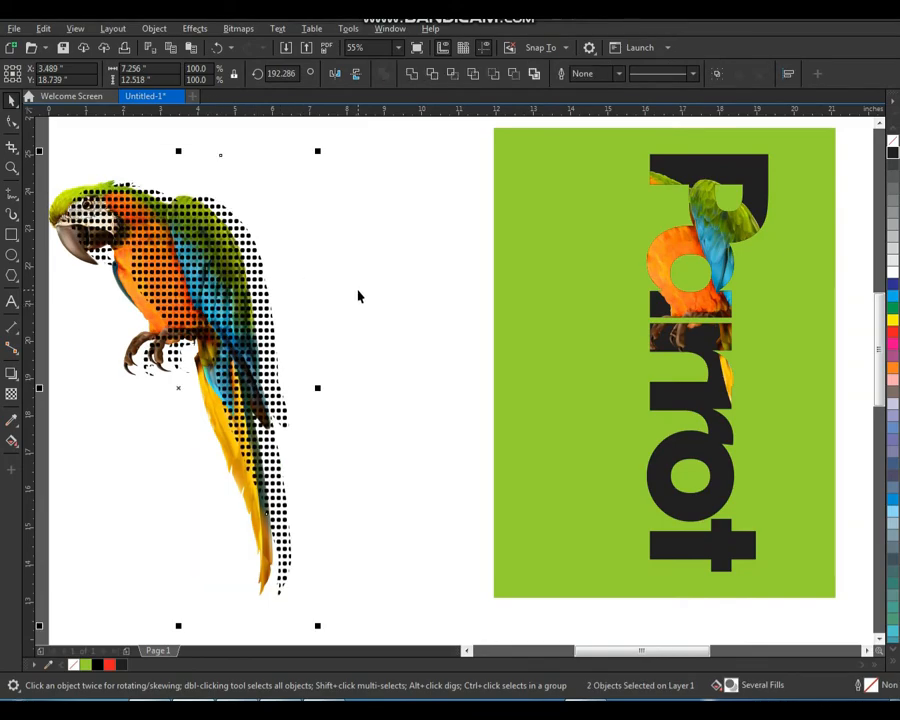
- Move the dot pattern left so that its edges match the outline of the parrot image
click(319, 272)
key(F2)
drag(270, 175, 2, 329)
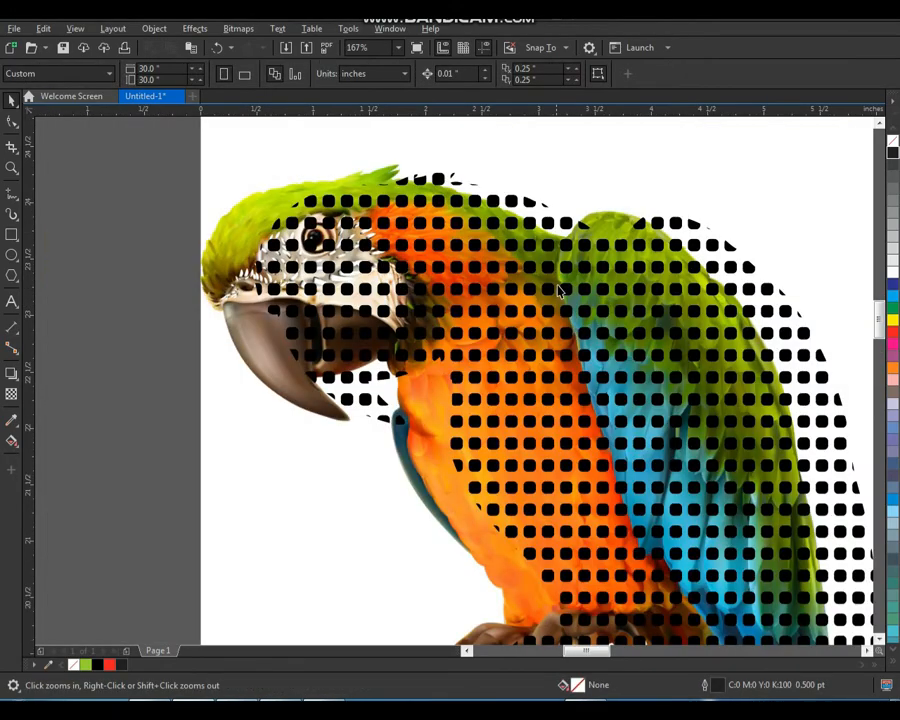
drag(559, 291, 505, 291)
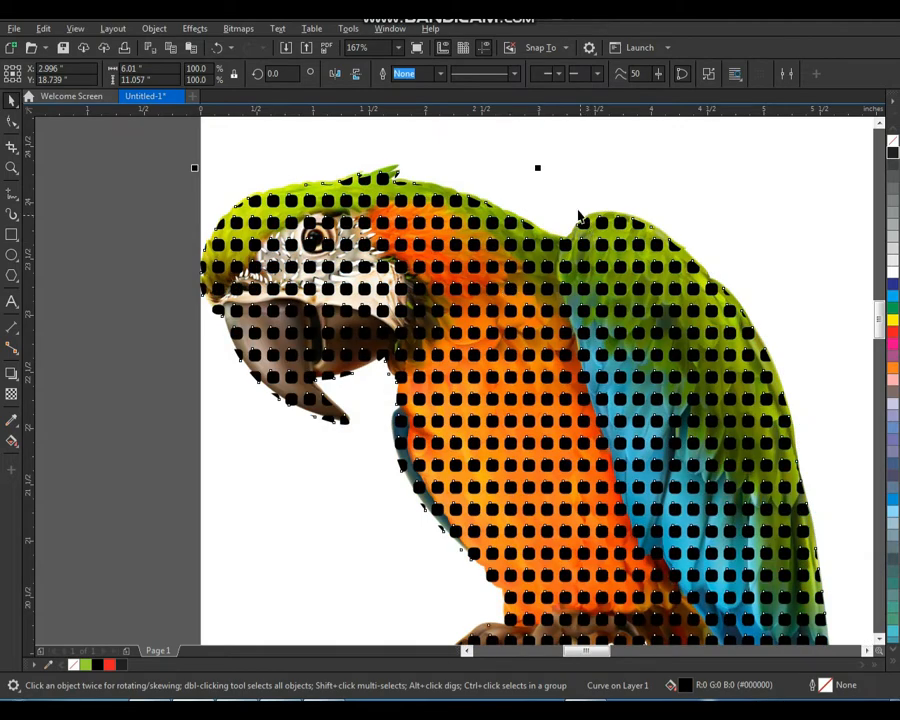
- Nudge the parrot-shaped dot pattern slightly up and right so its upper edges follow the parrot image's outline more closely
key(F2)
mouse_move(588, 187)
mouse_down()
mouse_move(646, 261)
mouse_move(640, 275)
mouse_up()
drag(472, 327, 490, 321)
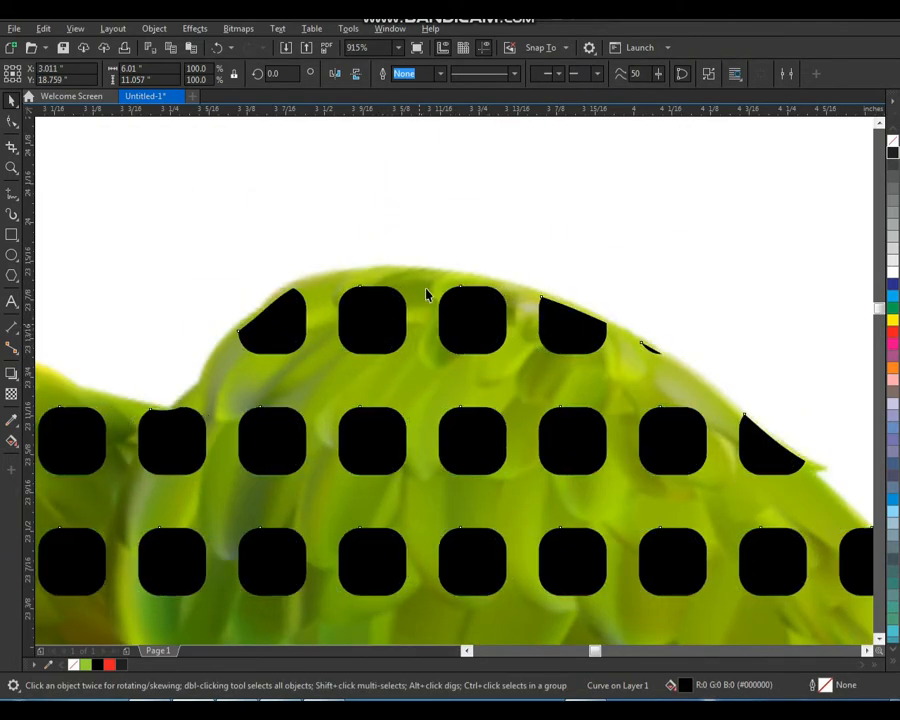
scroll(426, 294, down, 5)
click(500, 222)
- Intersect the parrot-shaped dot pattern with the parrot image to create an image-filled dotted parrot
click(462, 270)
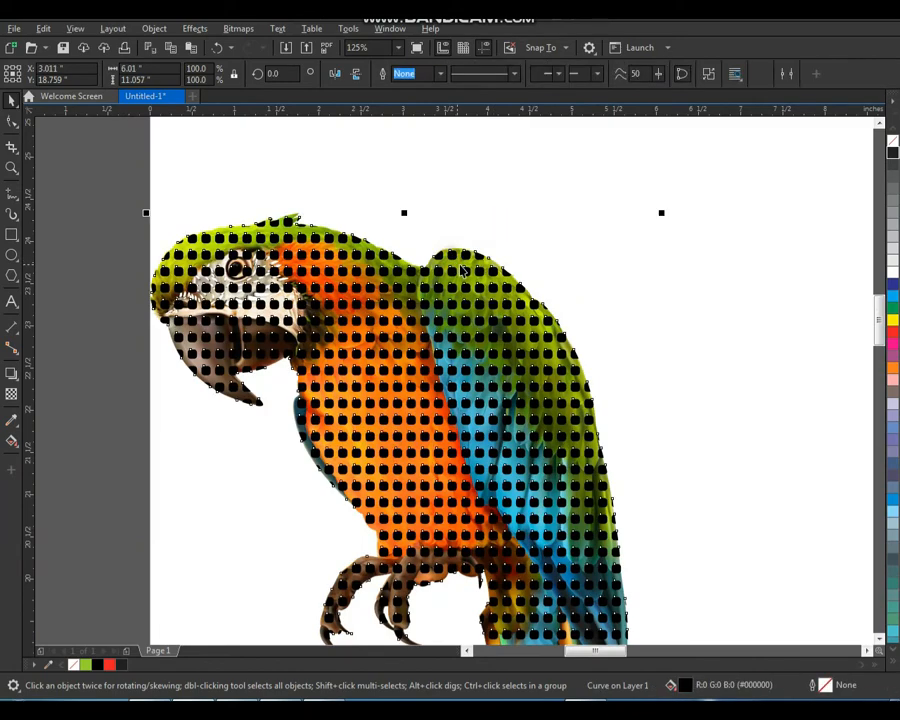
key(ctrl+a)
click(457, 78)
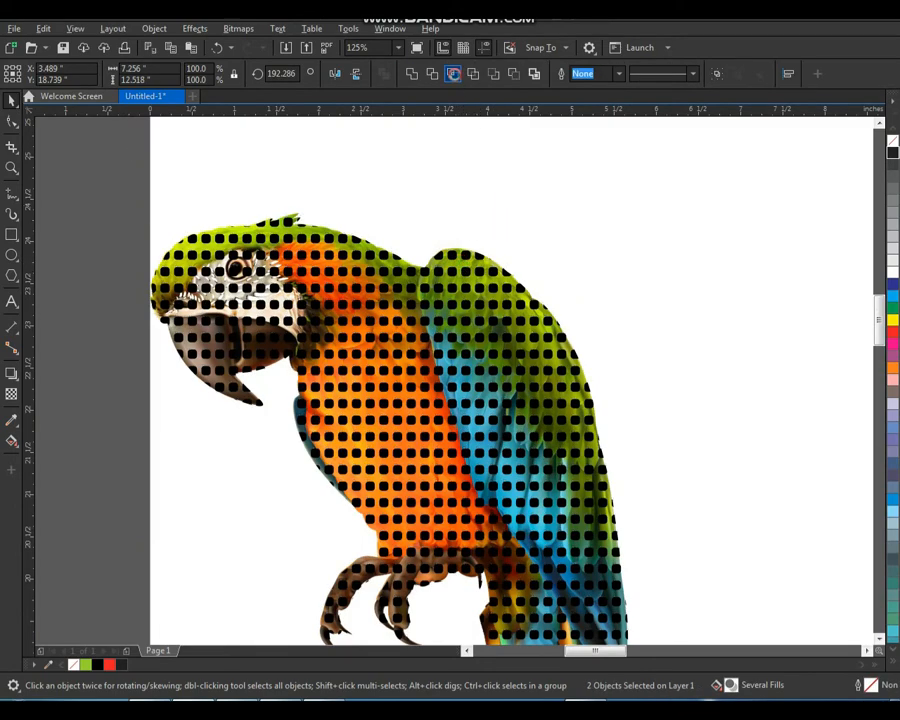
- Delete the black dot pattern and the original parrot image, keeping only the image-filled dotted parrot
click(505, 216)
click(467, 270)
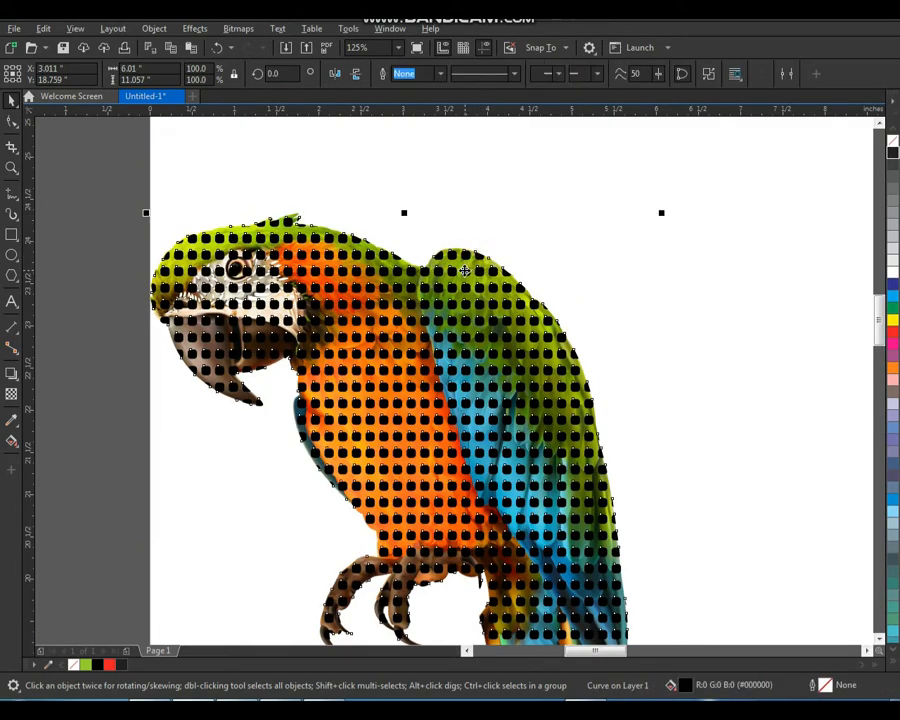
key(Delete)
click(463, 270)
key(Delete)
scroll(389, 269, down, 1)
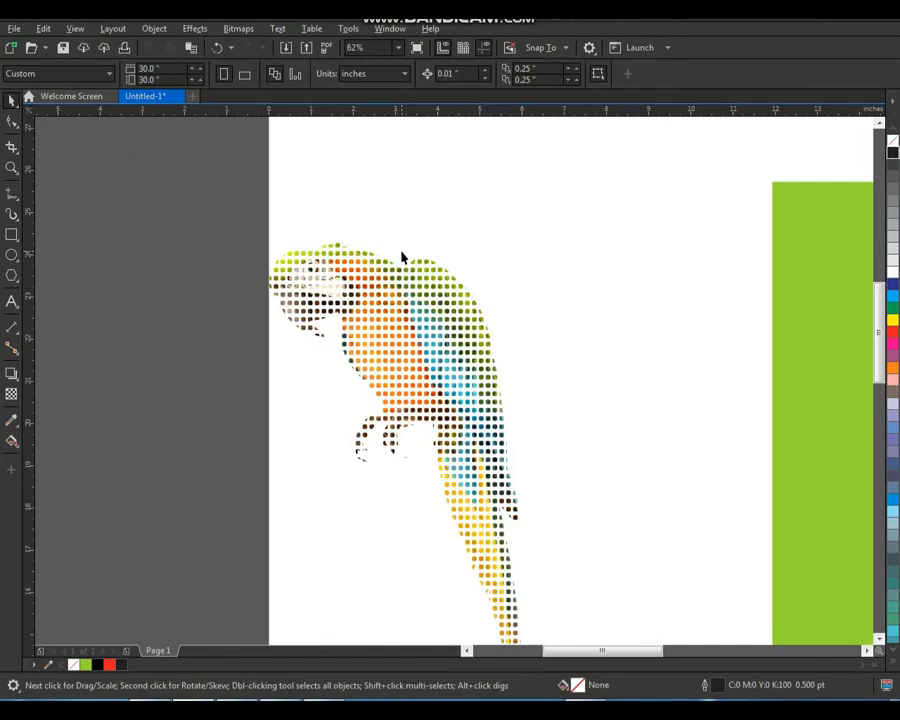
- Move the dotted parrot onto the green poster and align it with the parrot image clipped inside the wordmark
scroll(402, 258, down, 1)
key(z)
drag(330, 194, 700, 446)
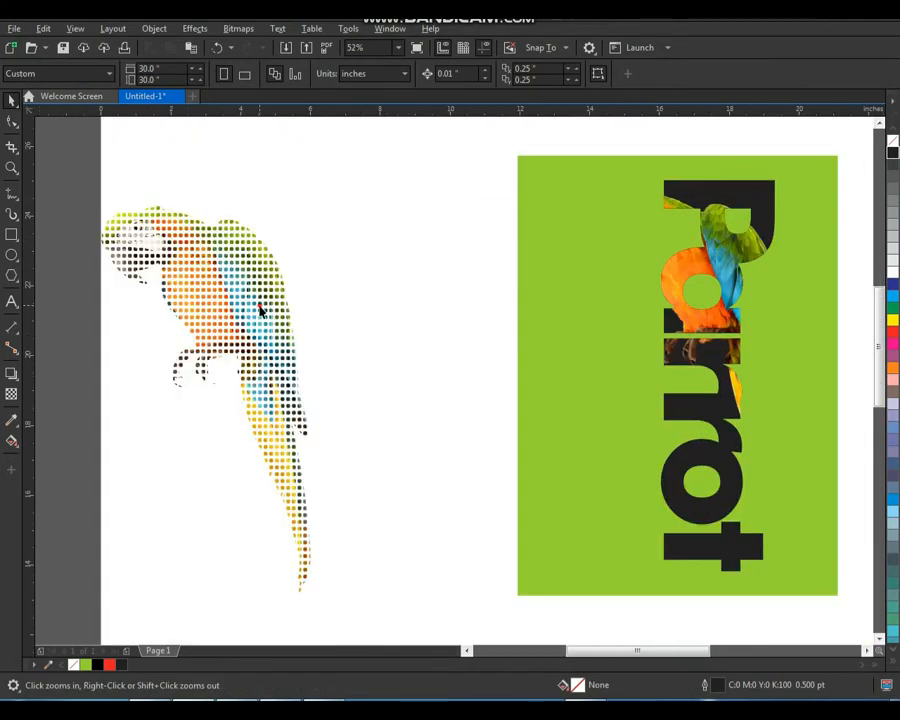
drag(260, 306, 713, 314)
key(F2)
drag(661, 184, 780, 378)
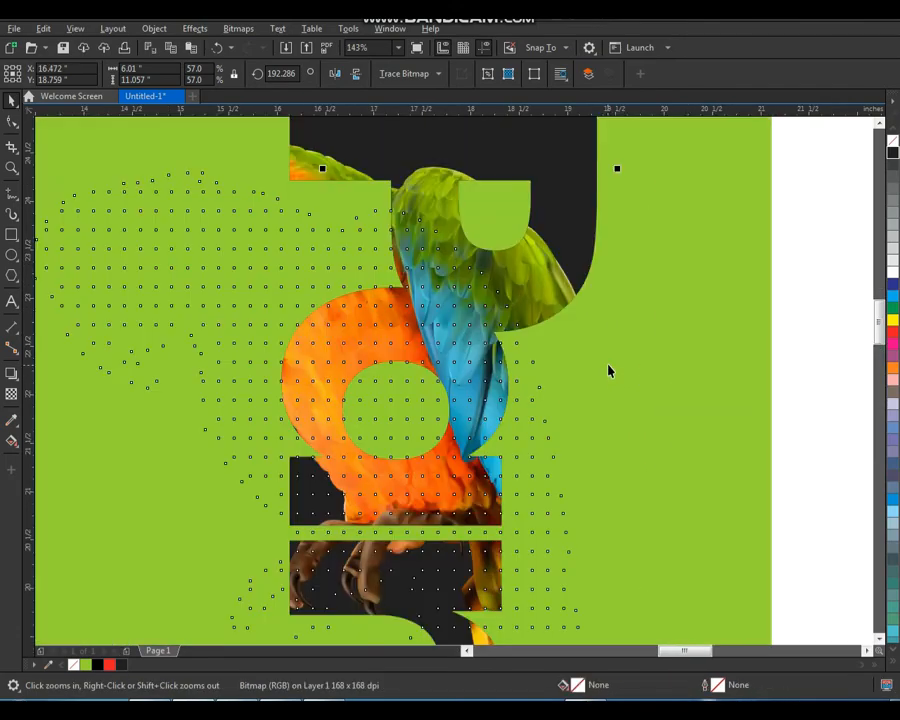
drag(444, 272, 500, 231)
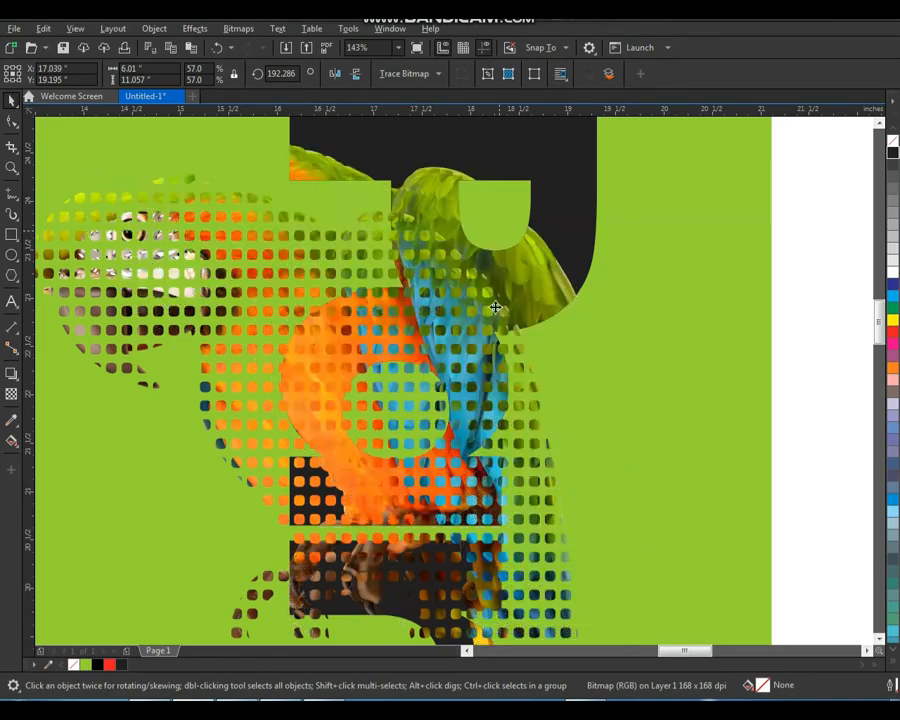
scroll(488, 308, down, 2)
click(668, 573)
scroll(565, 420, up, 2)
click(636, 364)
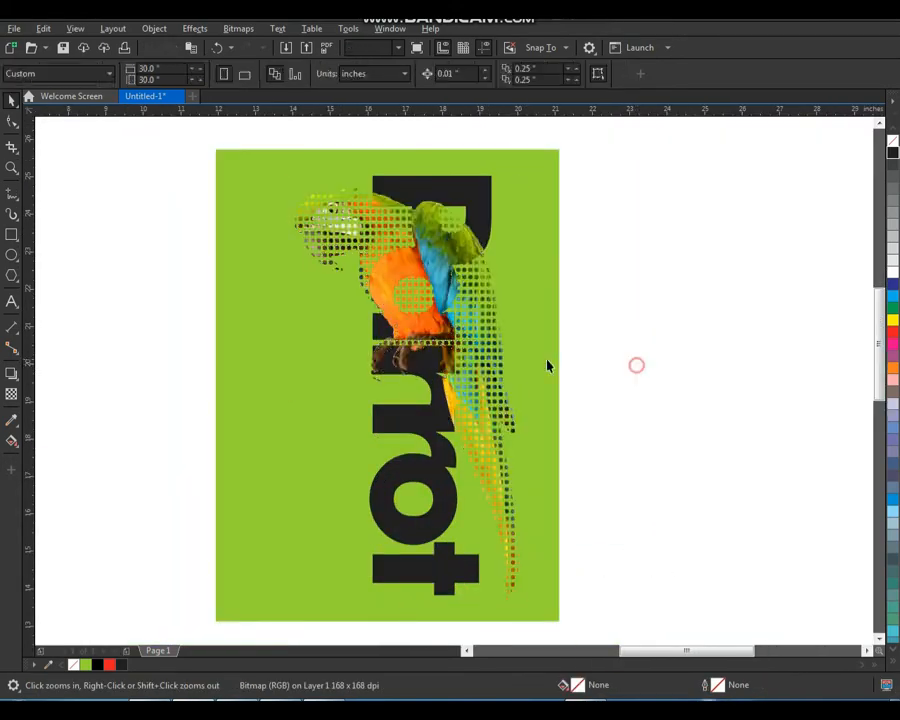
- Stack the dotted parrot behind the wordmark by sending it to the back, followed by the green background
click(498, 334)
key(shift+Page_Down)
click(537, 366)
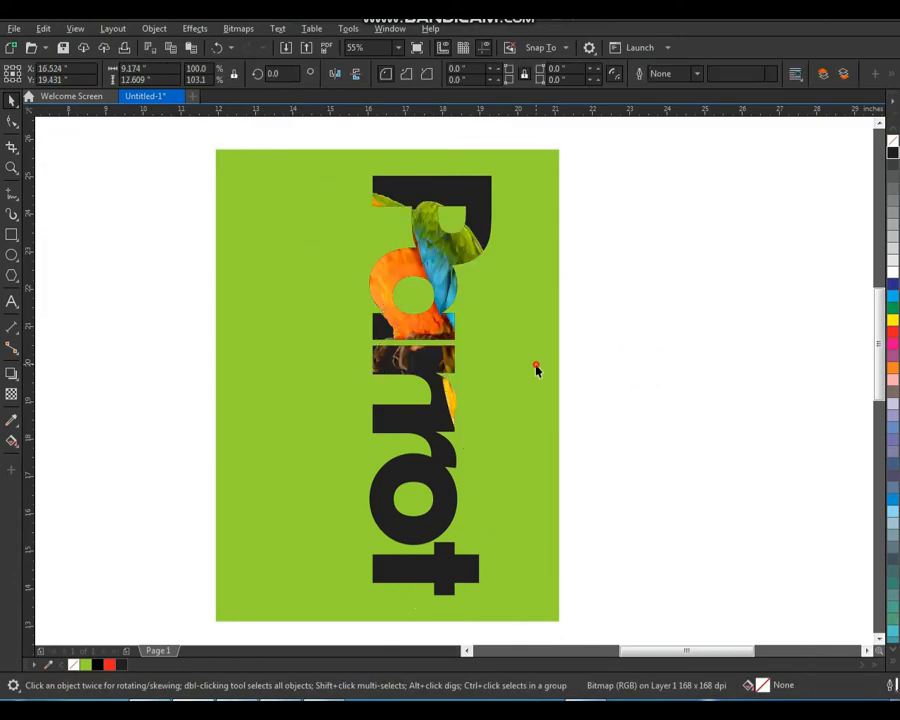
key(shift+Page_Down)
click(653, 342)
- Select the wordmark together with the dotted parrot and move both slightly right on the green background
key(z)
drag(585, 163, 287, 603)
drag(226, 283, 539, 622)
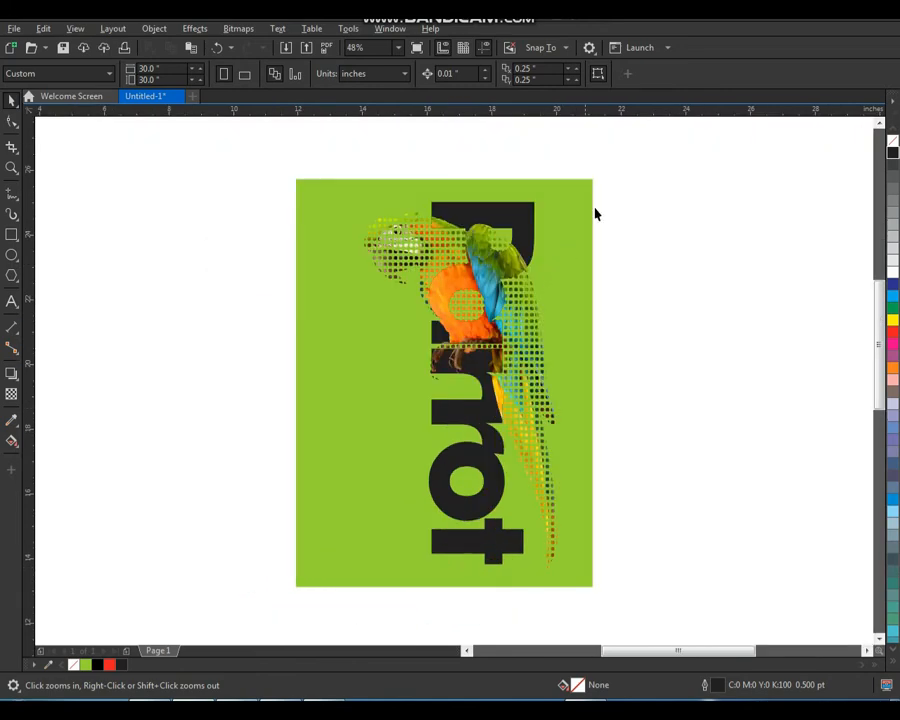
drag(640, 146, 341, 600)
drag(452, 459, 465, 459)
click(642, 423)
key(z)
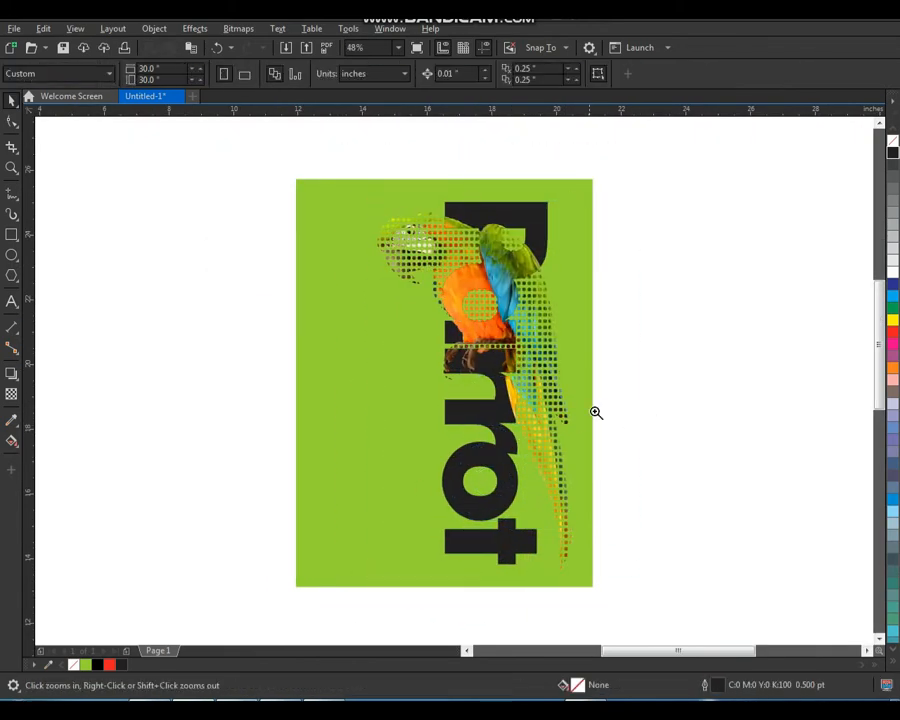
drag(643, 162, 297, 617)
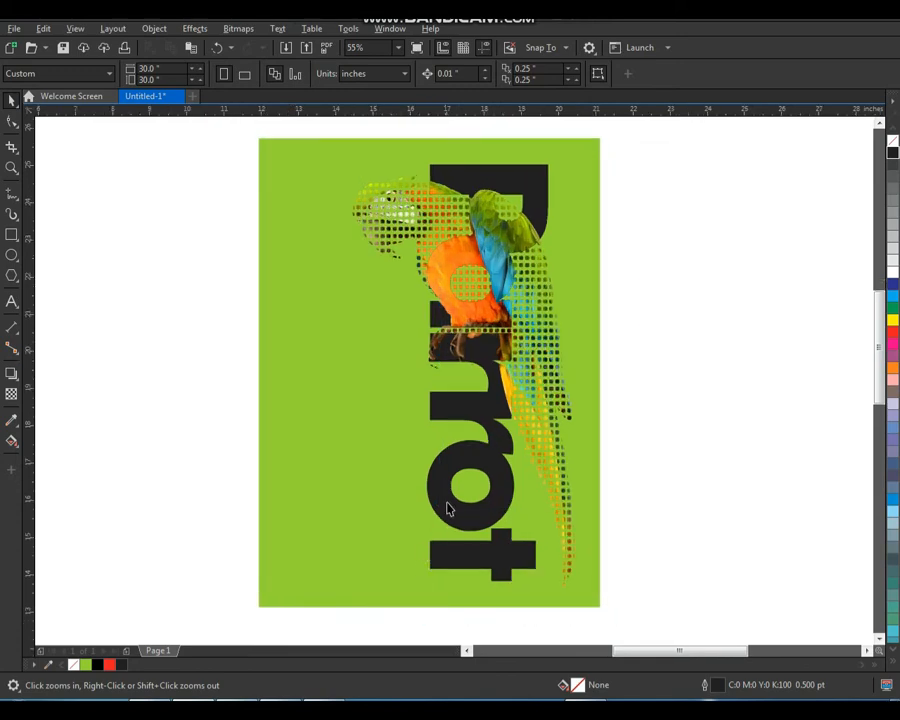
key(space)
click(466, 519)
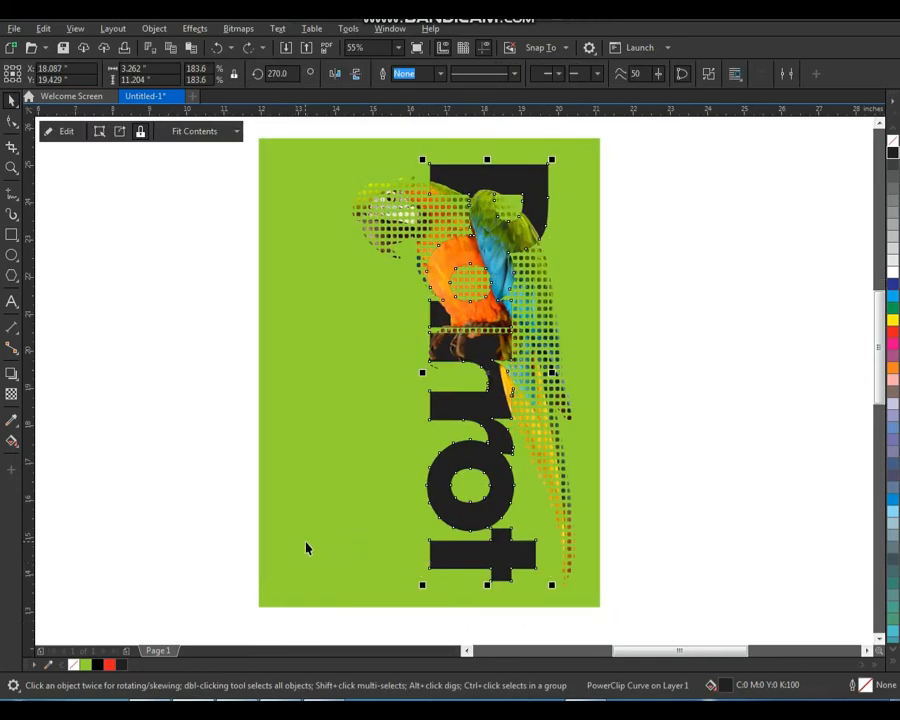
click(639, 377)
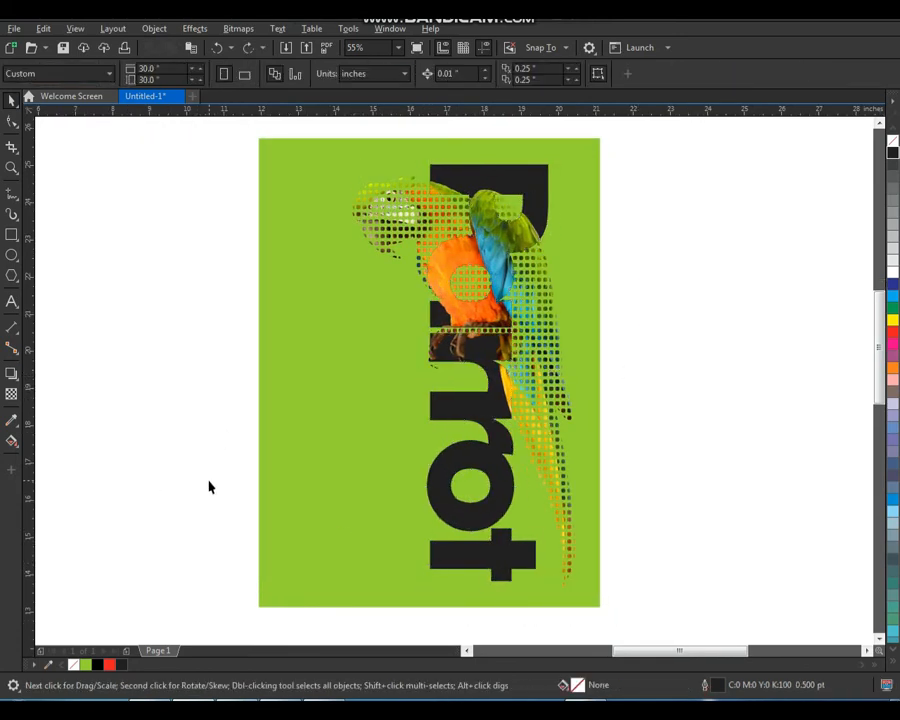
- Add the artistic text "poster" beside the green background and change it to Sentence case
key(F8)
click(188, 510)
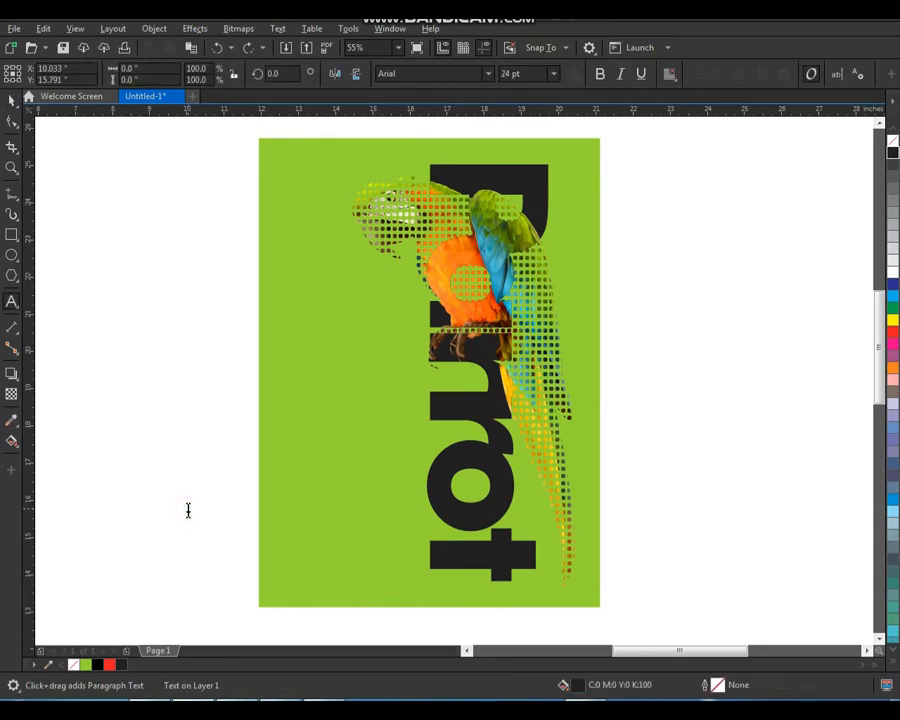
text(poster)
key(ctrl+space)
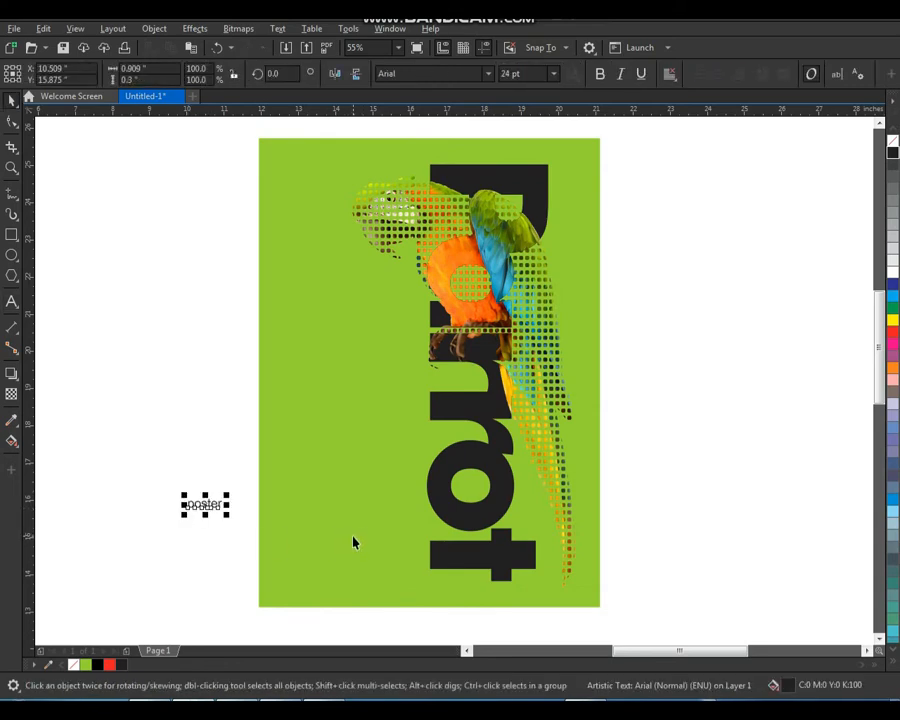
click(279, 30)
click(340, 322)
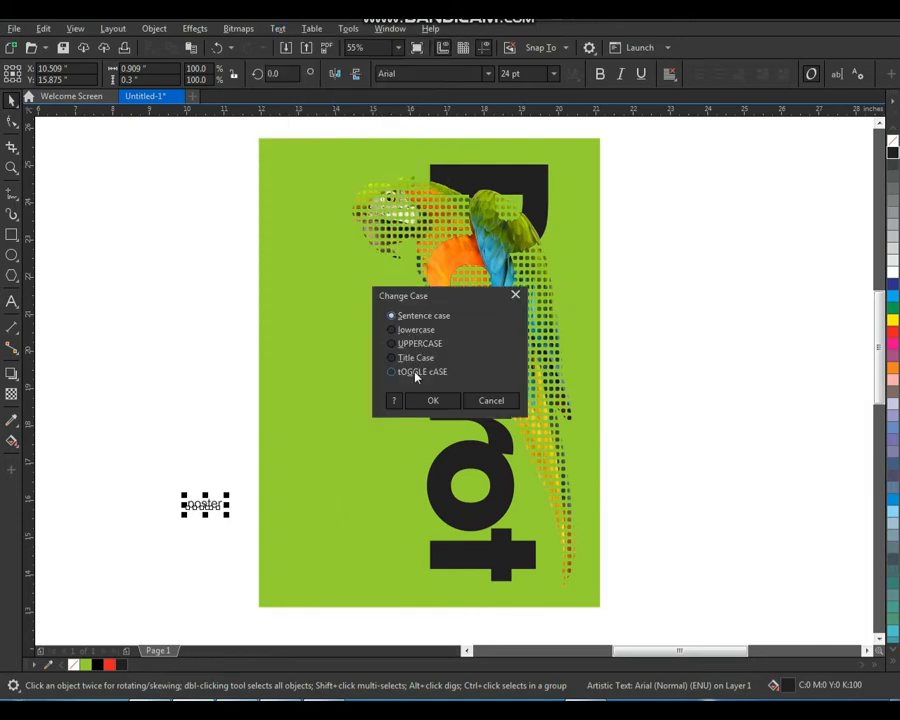
click(432, 400)
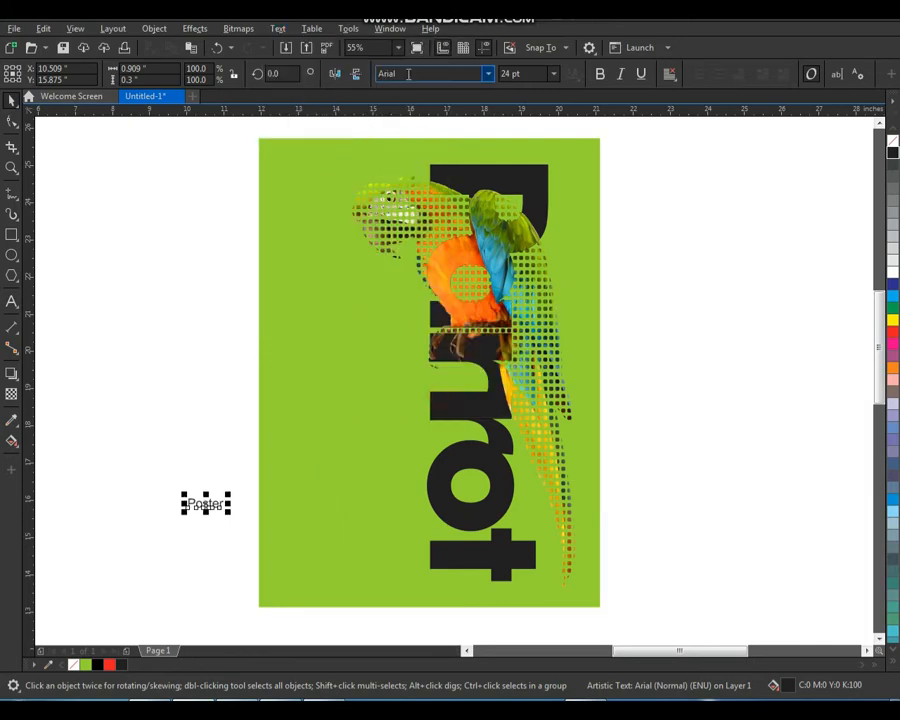
- Set the "Poster" text in bold Futura Md BT and enlarge it to about 91 pt
click(491, 75)
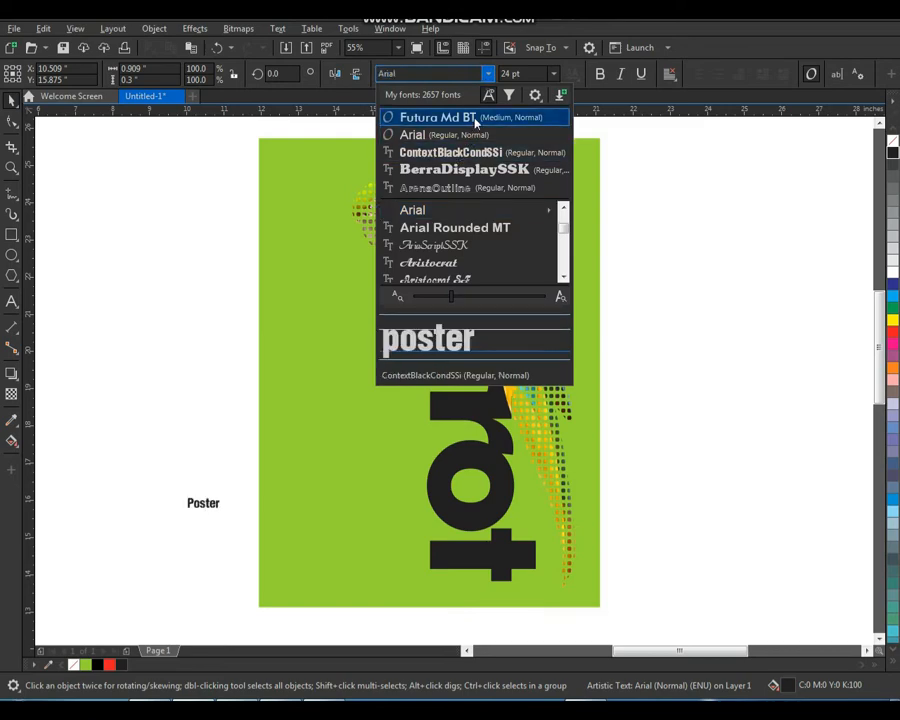
click(412, 116)
click(226, 513)
click(207, 500)
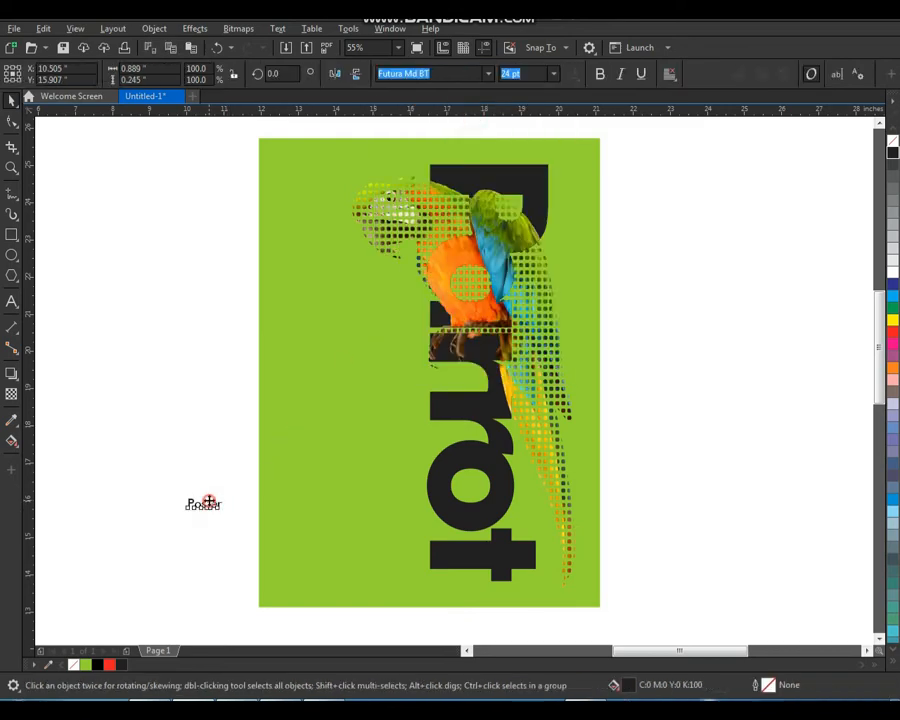
drag(228, 512, 321, 574)
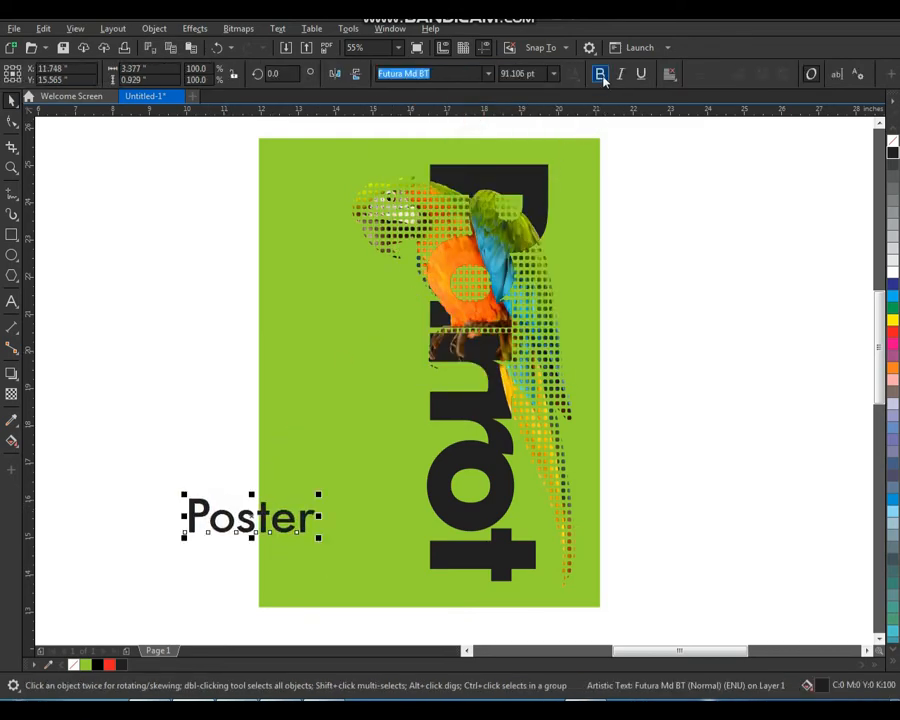
click(600, 75)
- Scale the "Poster" text down to about 66 pt and place it in the green background's lower left area
key(F2)
drag(172, 400, 470, 634)
drag(482, 417, 561, 476)
scroll(513, 464, down, 1)
key(F2)
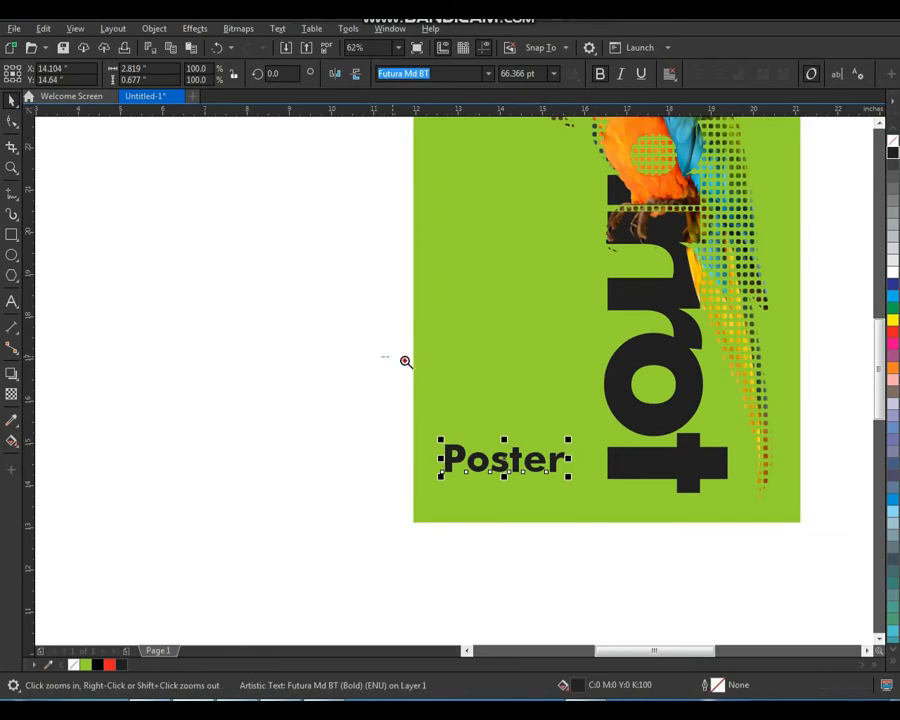
drag(405, 361, 758, 531)
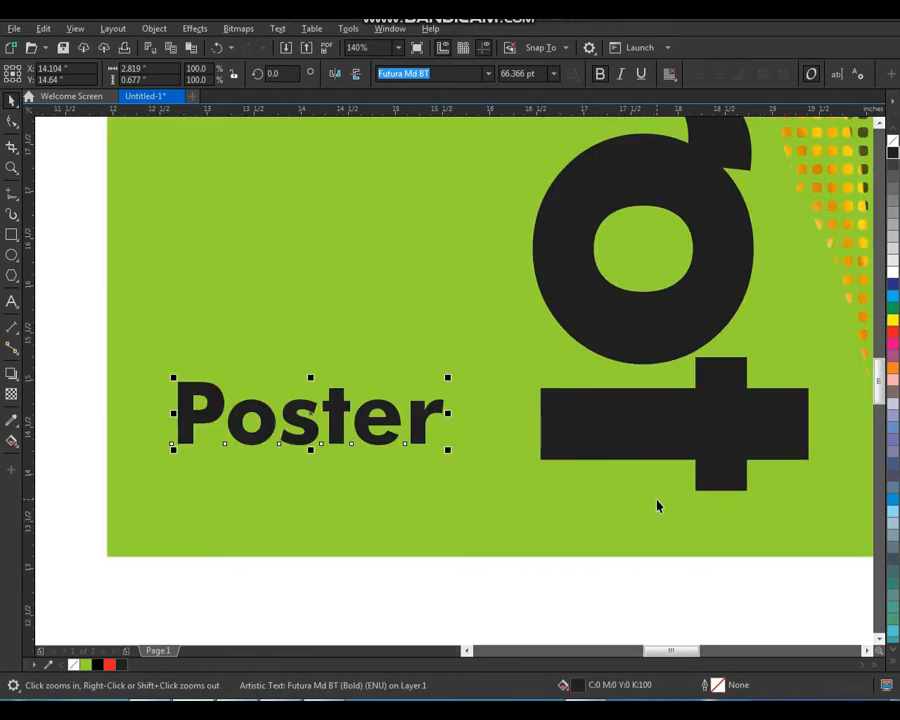
- Move the "Poster" text closer to the wordmark's letter t and enlarge it to about 77 pt
drag(425, 430, 498, 418)
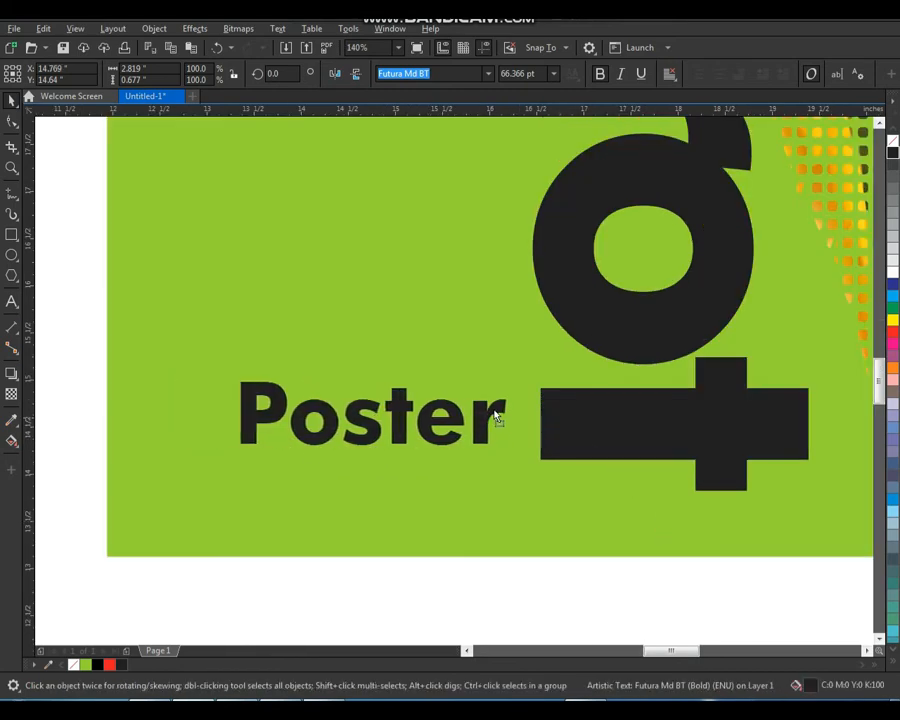
drag(240, 376, 196, 366)
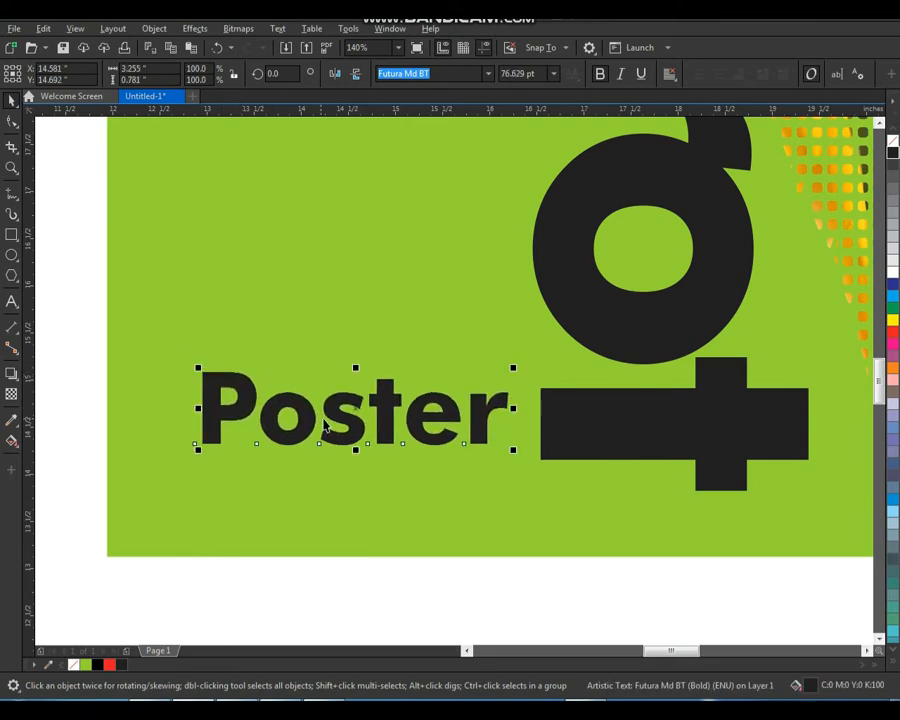
key(Escape)
drag(345, 421, 345, 418)
scroll(355, 424, down, 2)
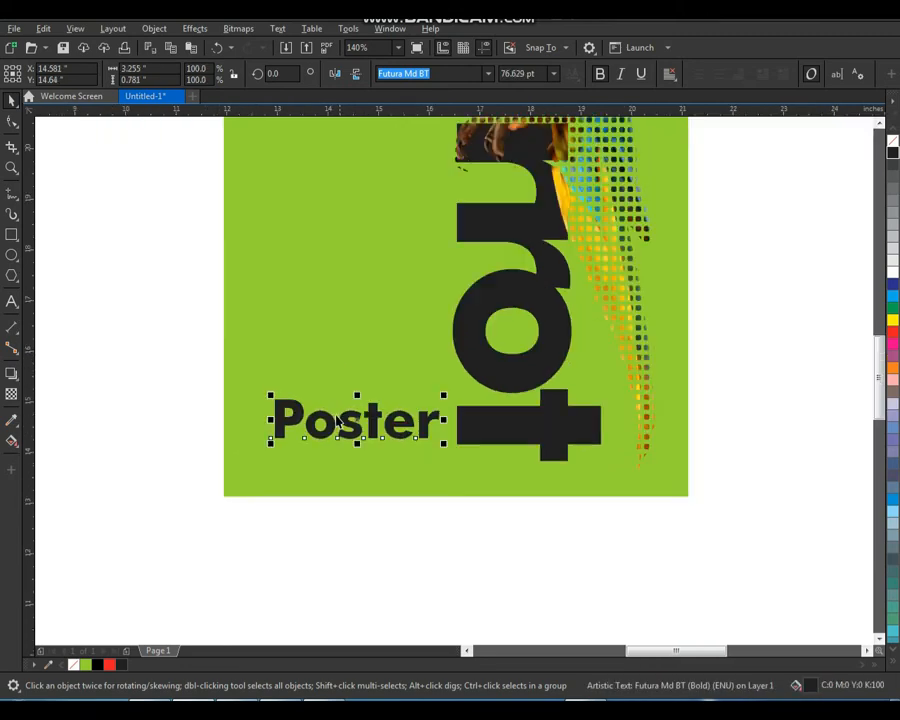
- Draw a rectangle about 4.5 by 0.76 inches over the "Poster" text, from the background's left edge to just before the letter t
key(F2)
drag(178, 334, 588, 518)
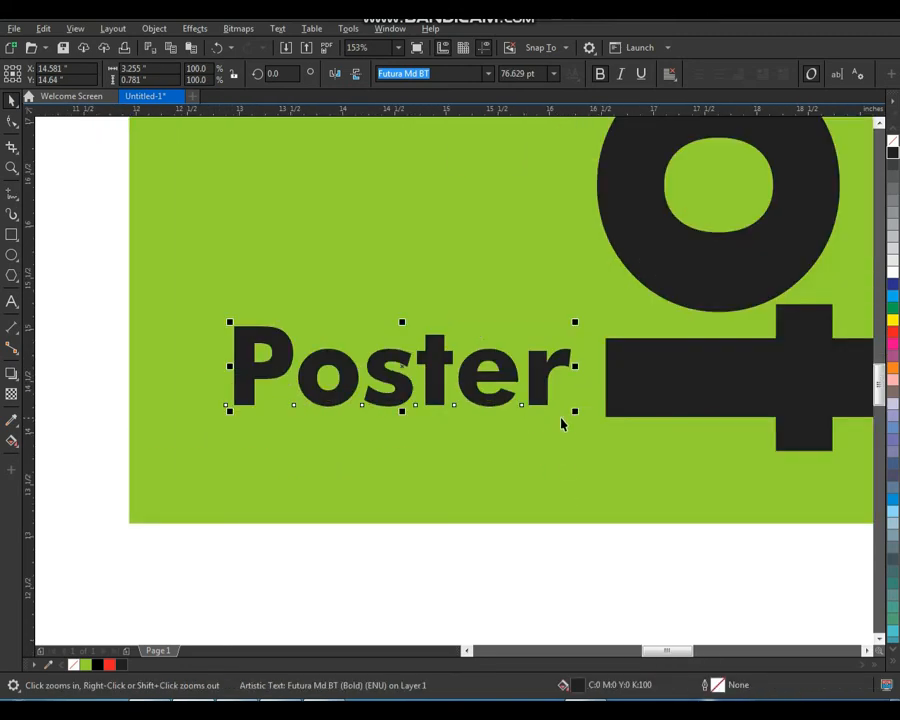
click(12, 235)
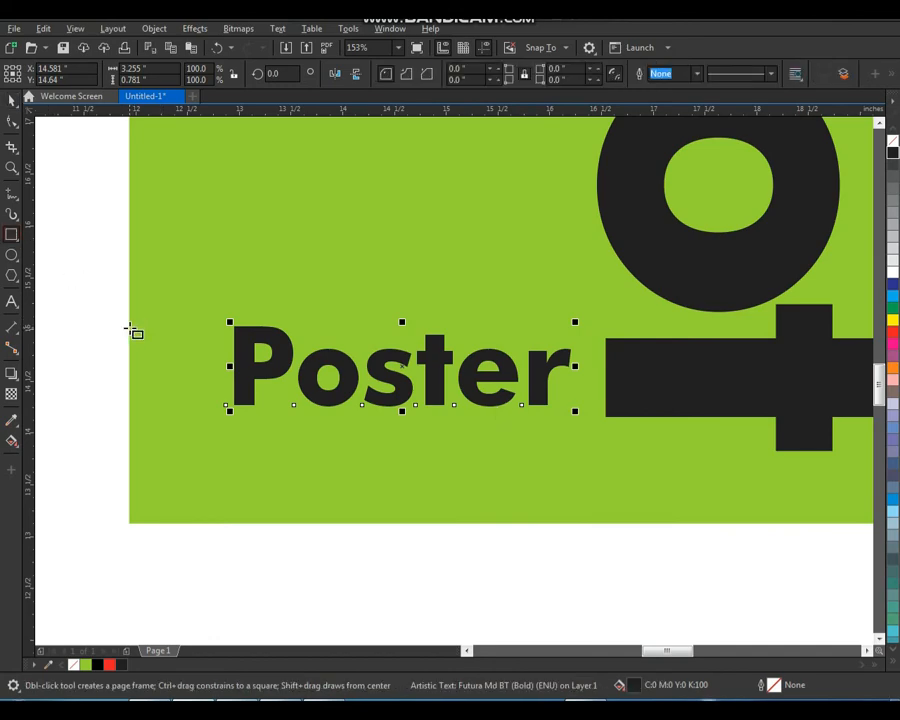
drag(130, 330, 596, 416)
key(space)
drag(362, 326, 361, 334)
- Fill the rectangle with uniform dark green #56870C and remove its outline
click(86, 664)
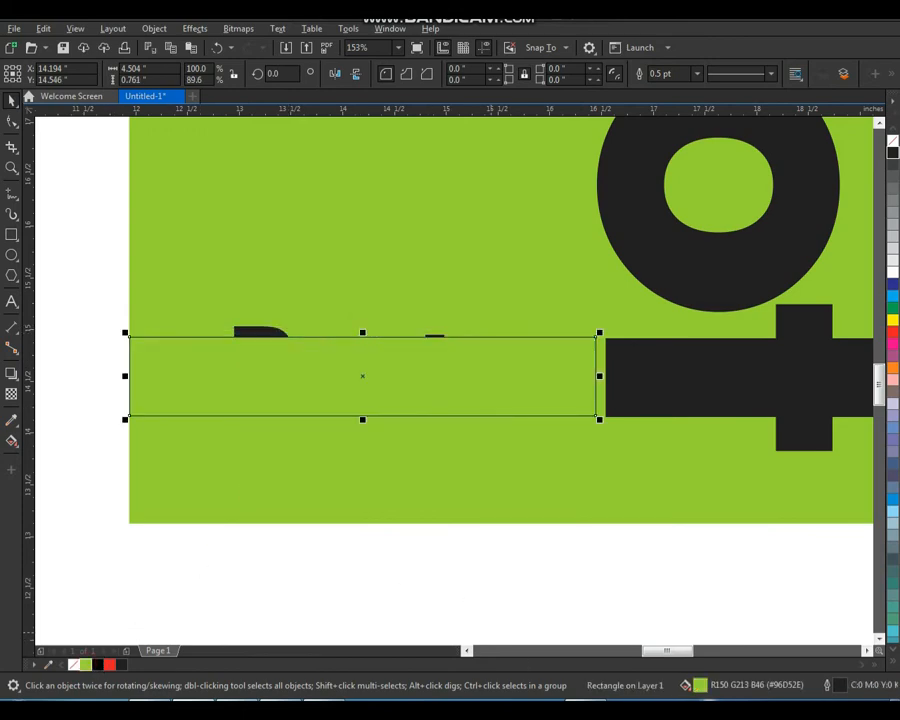
double_click(701, 685)
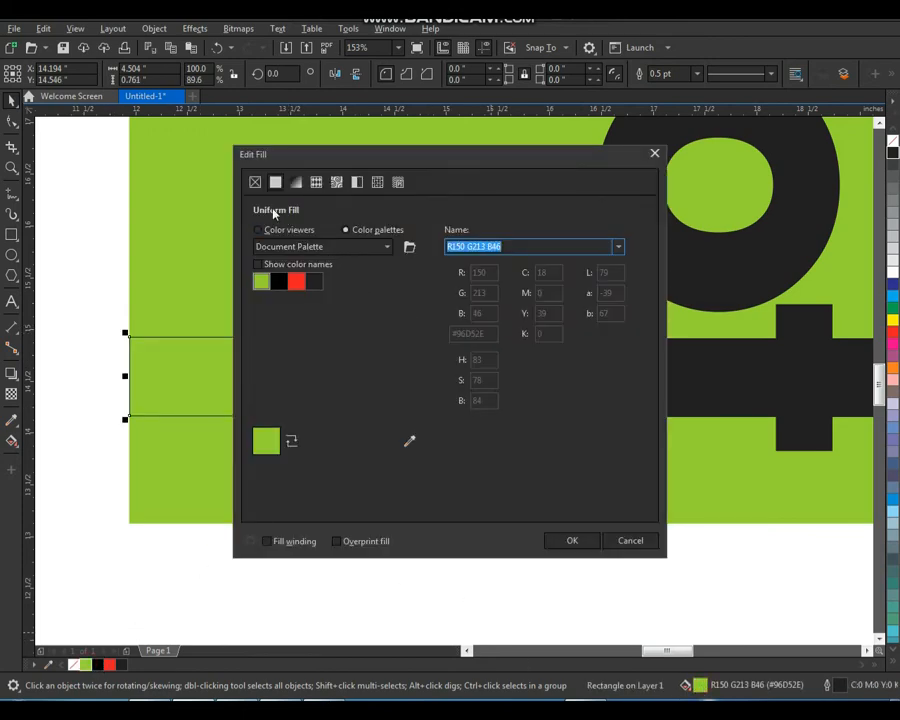
click(259, 230)
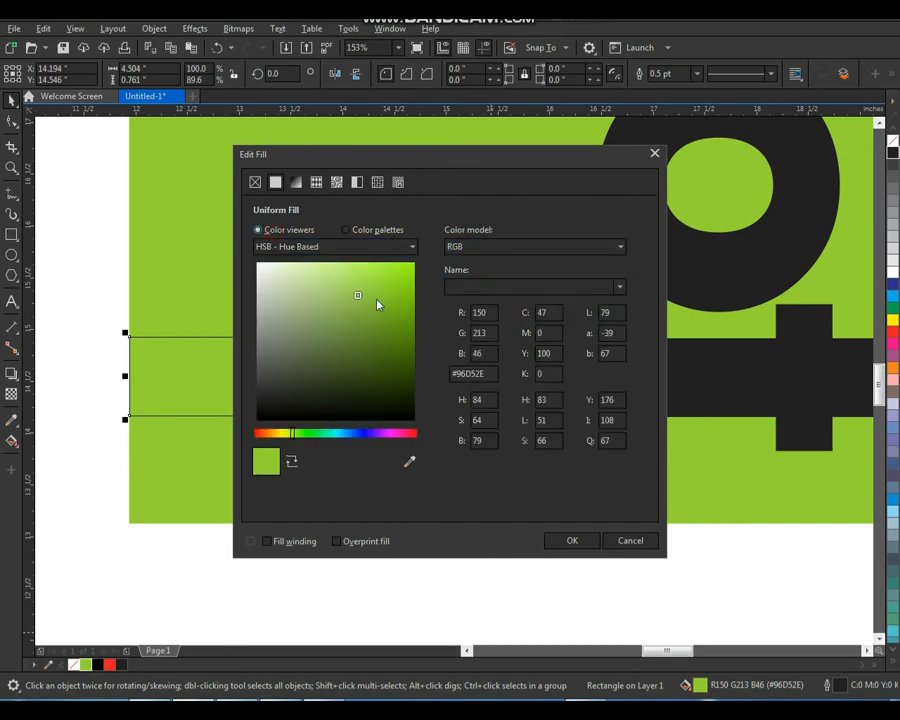
drag(358, 299, 400, 336)
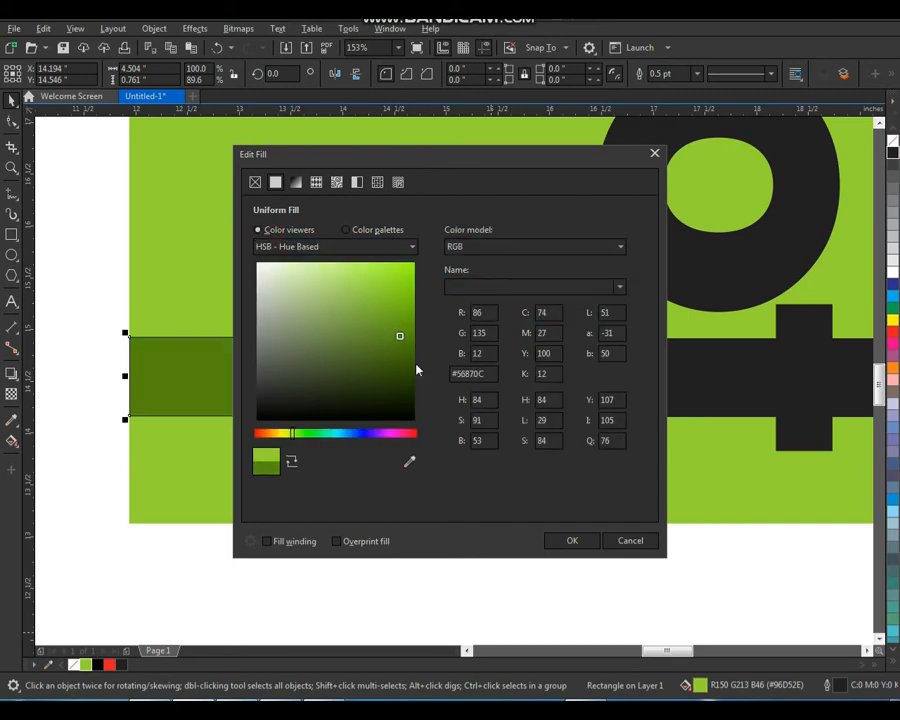
click(572, 541)
right_click(893, 146)
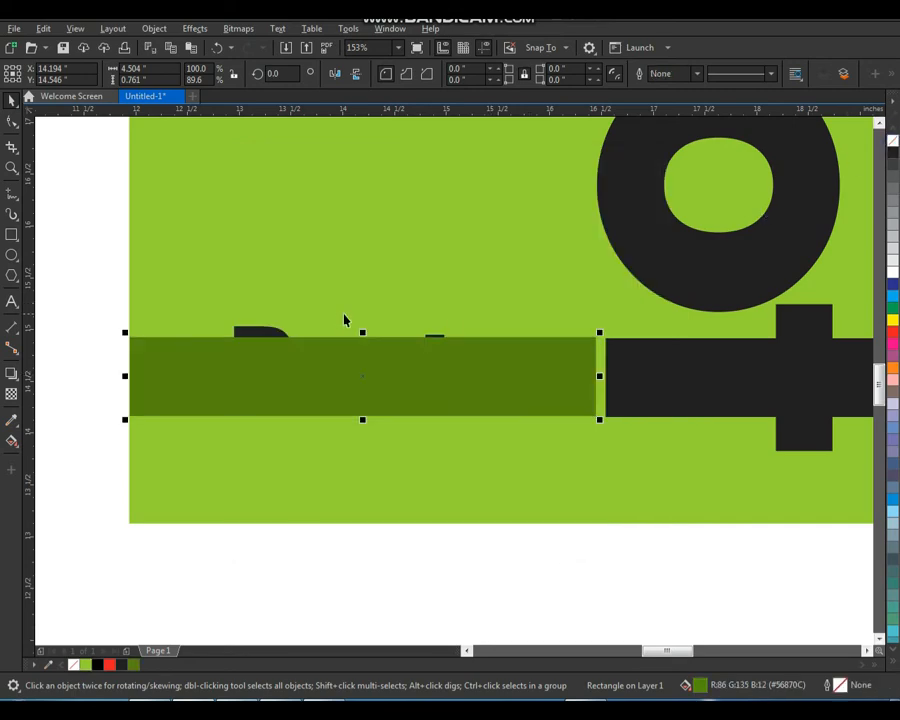
- Bring the "Poster" text in front of the dark green rectangle
click(265, 335)
key(shift+Page_Up)
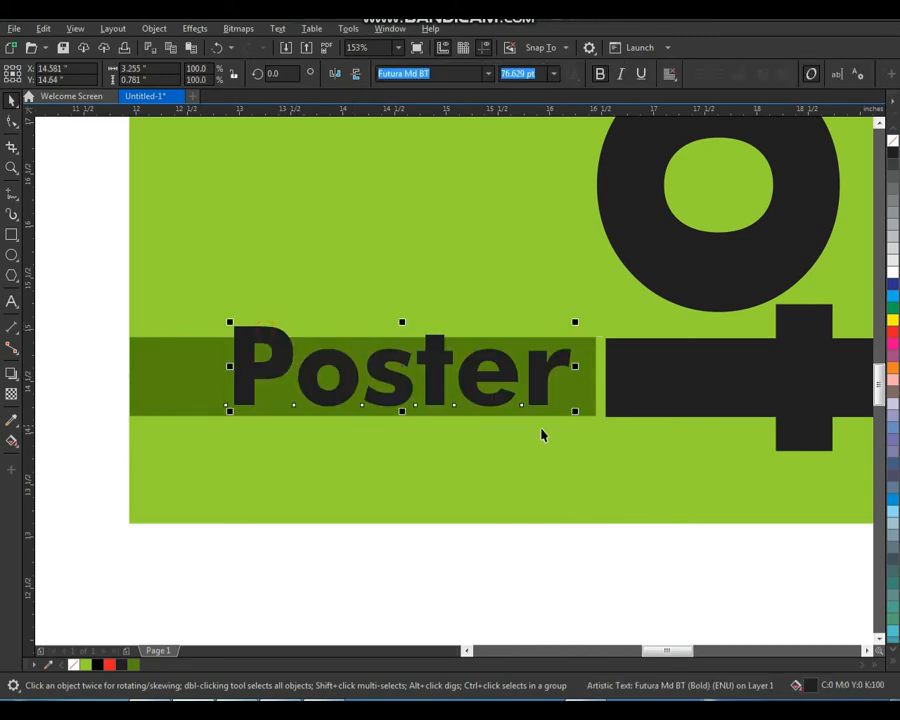
- Shrink the "Poster" text to about 65 pt so it fits within the dark green bar, and fill it white
drag(576, 414, 490, 382)
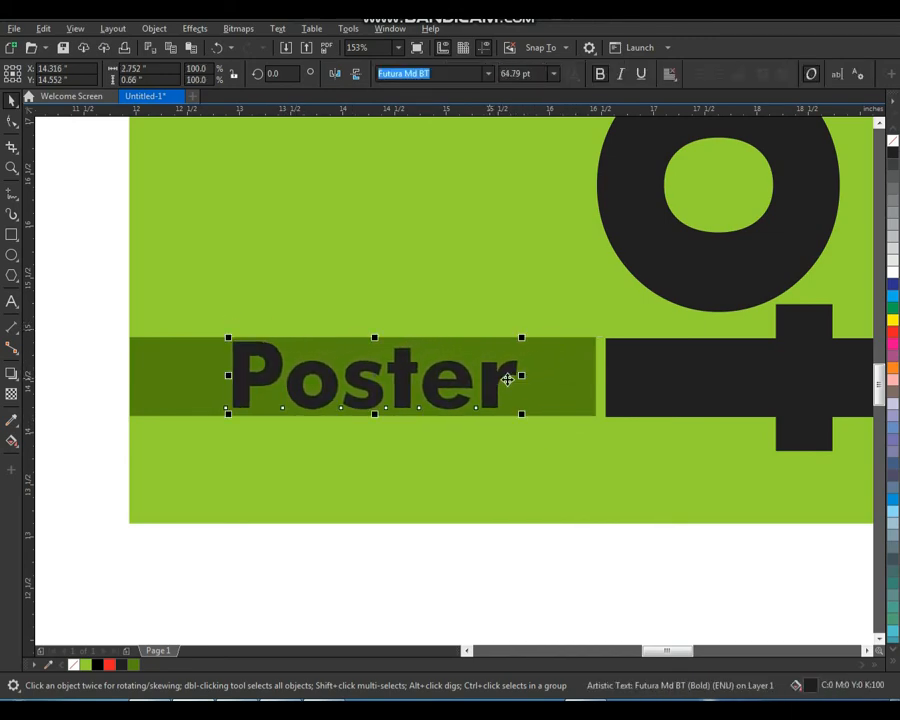
click(893, 272)
- Duplicate the "Poster" text slightly down and to the right, fill the copy with 100% K black, and bring the white text in front
key(F2)
drag(439, 341, 541, 448)
drag(461, 392, 473, 402)
right_click(473, 402)
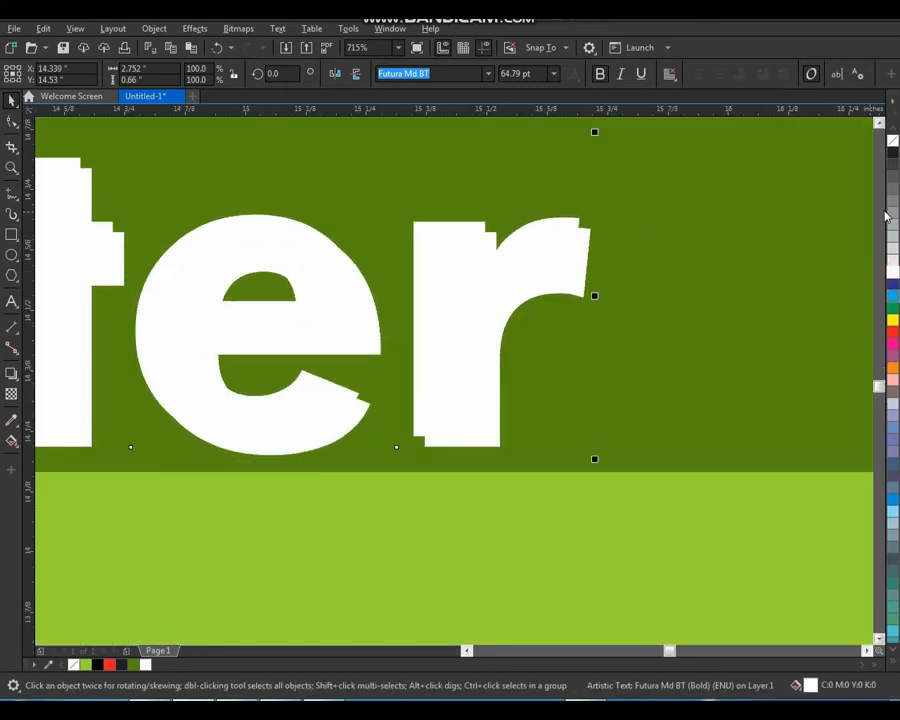
click(893, 153)
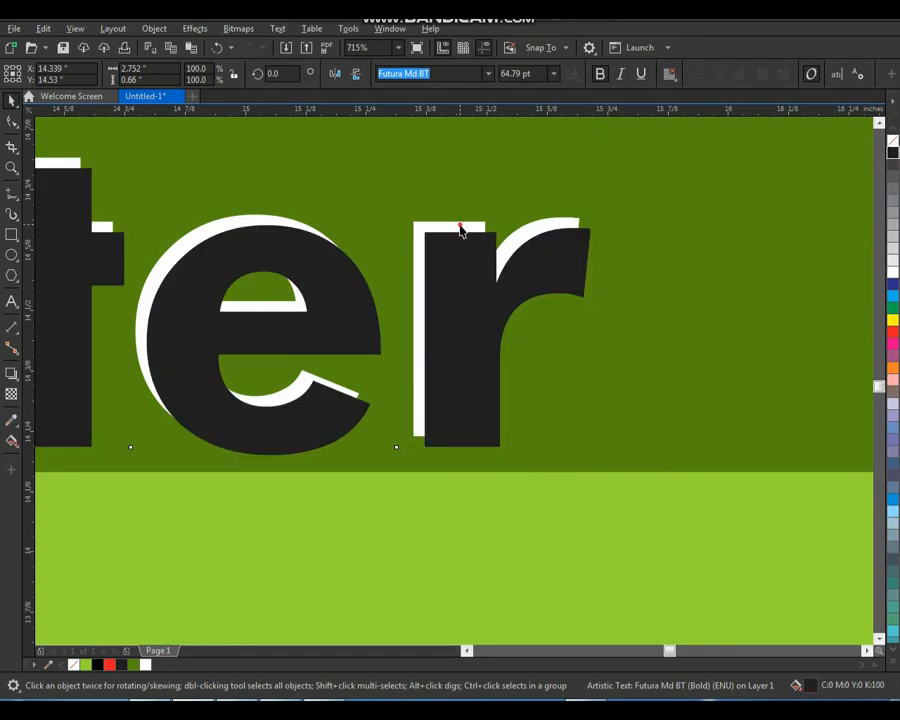
click(460, 226)
key(shift+Page_Up)
scroll(286, 423, down, 6)
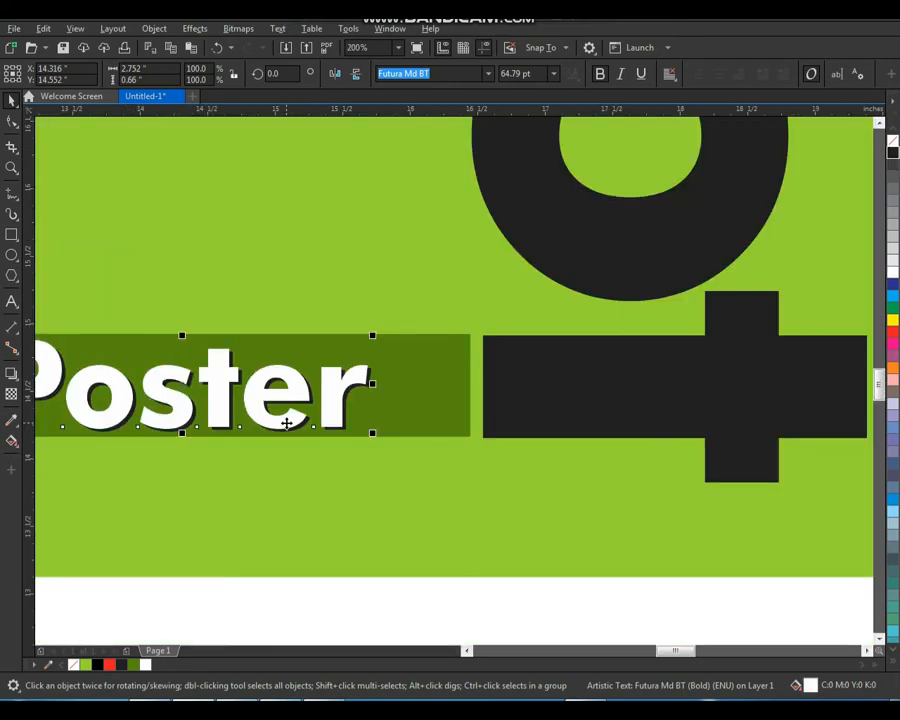
- Stretch the dark green rectangle upward to a height of about 9.35 inches, keeping its lower edge in place
click(321, 458)
key(shift+F2)
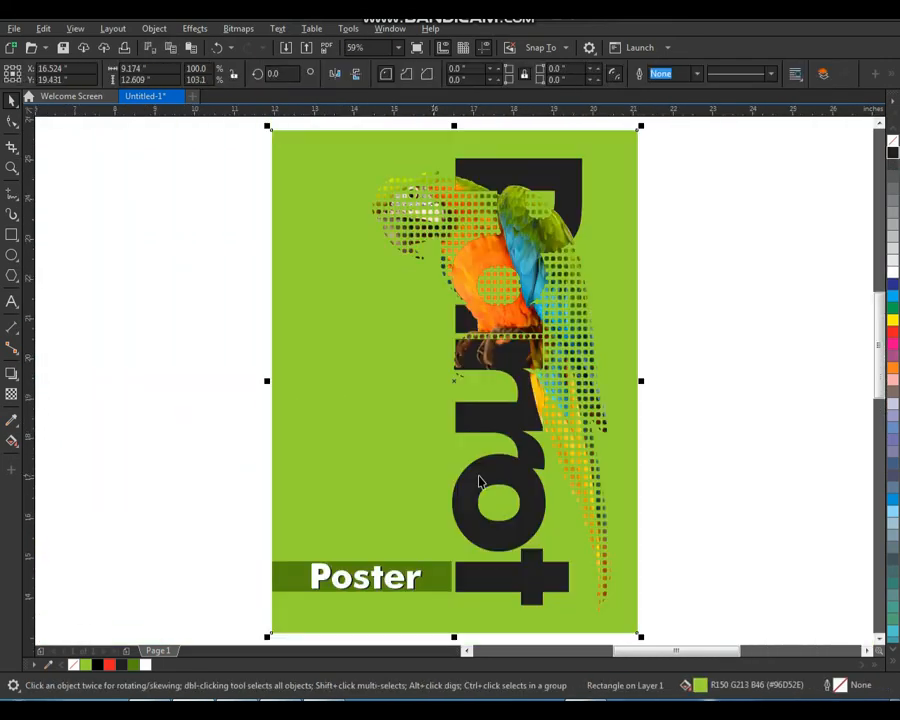
click(766, 373)
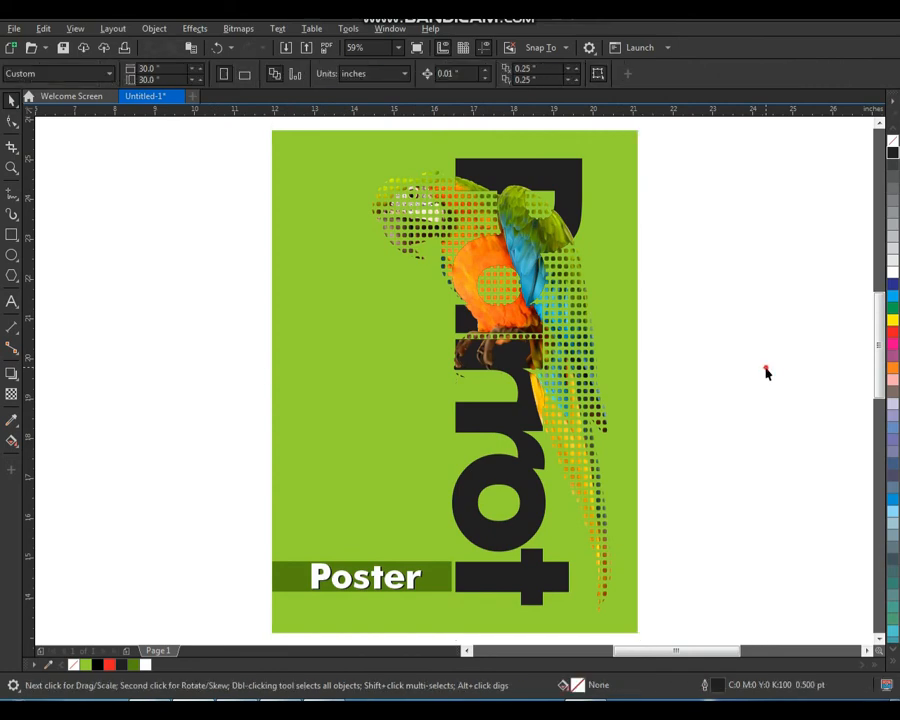
click(445, 571)
drag(360, 553, 376, 205)
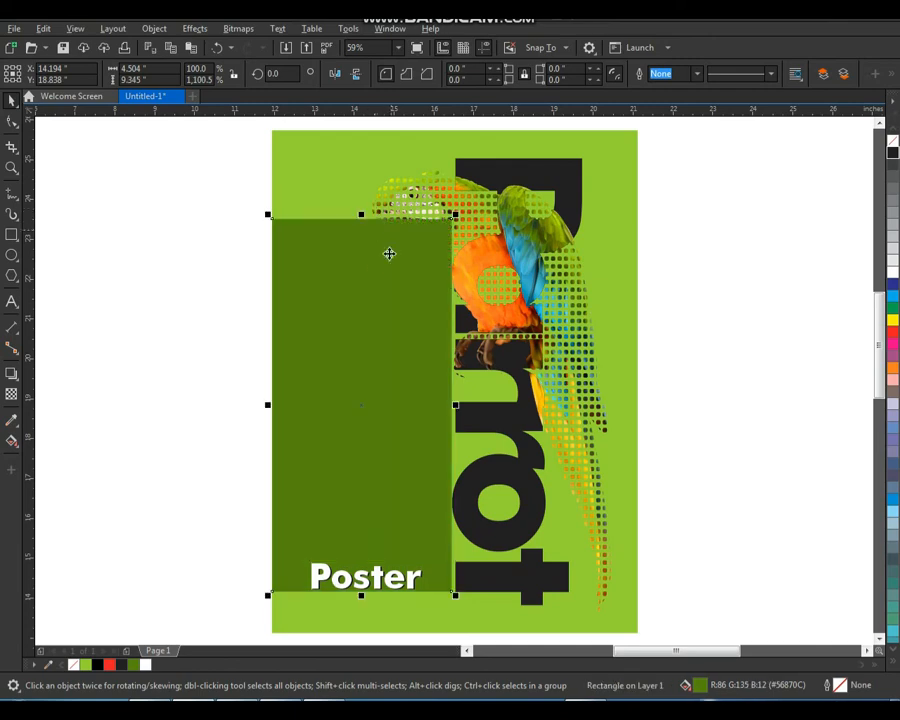
- Try a vertical fountain fill on the tall rectangle, running from dark green up to white, and undo it
click(12, 441)
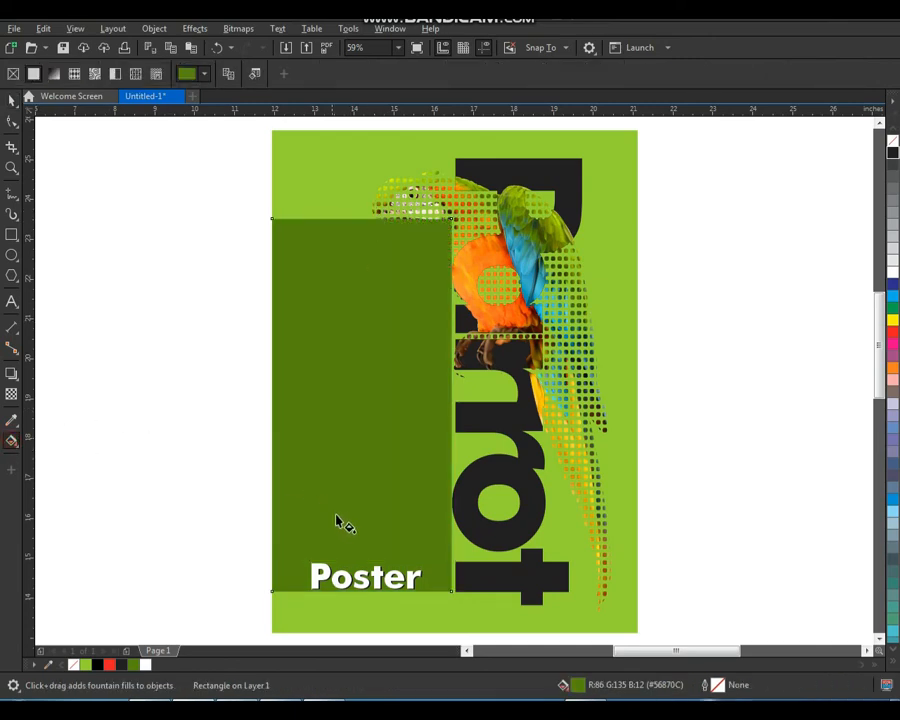
drag(344, 527, 360, 290)
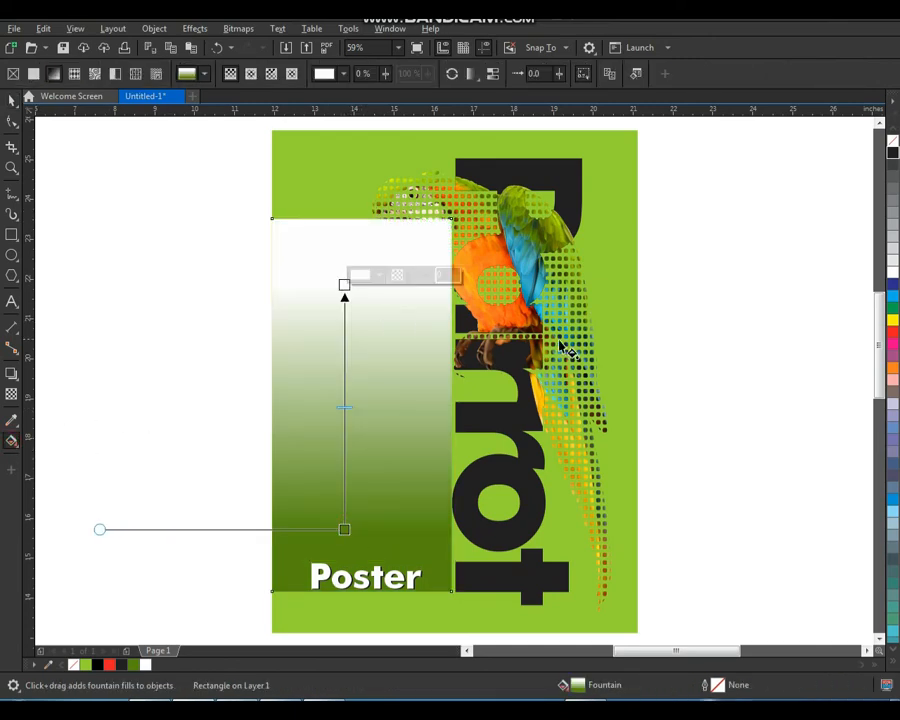
key(space)
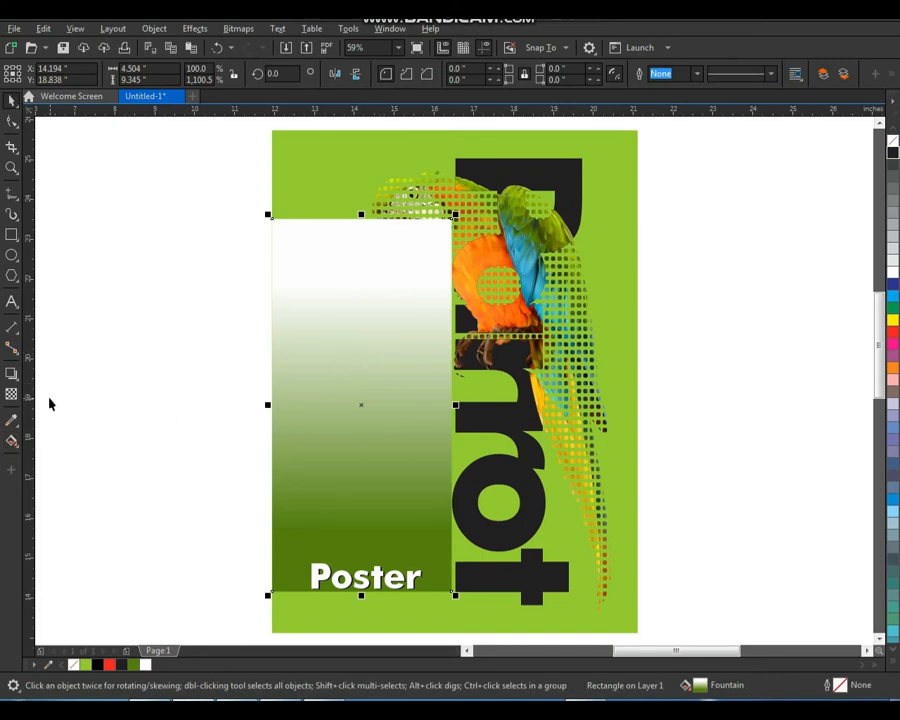
key(ctrl+z)
- Apply a vertical linear transparency to the tall green rectangle so it fades out upward into the background
click(11, 394)
drag(354, 530, 376, 290)
key(space)
click(694, 323)
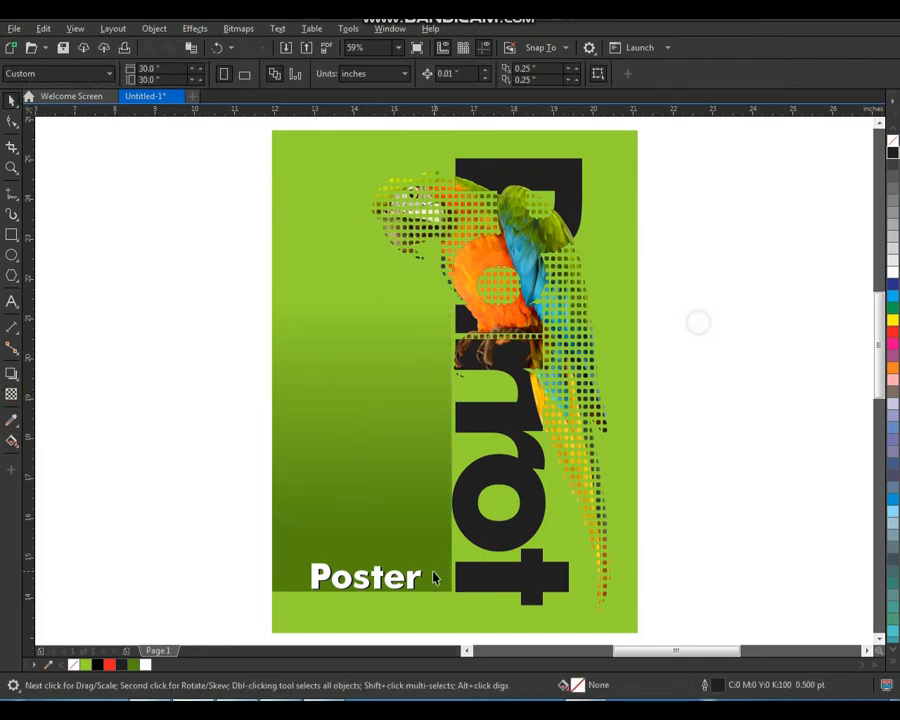
- Enlarge the white and black "Poster" texts together to about 86 pt near the rectangle's lower edge, and convert both to curves
mouse_move(432, 604)
mouse_down()
mouse_move(420, 563)
mouse_move(440, 586)
mouse_up()
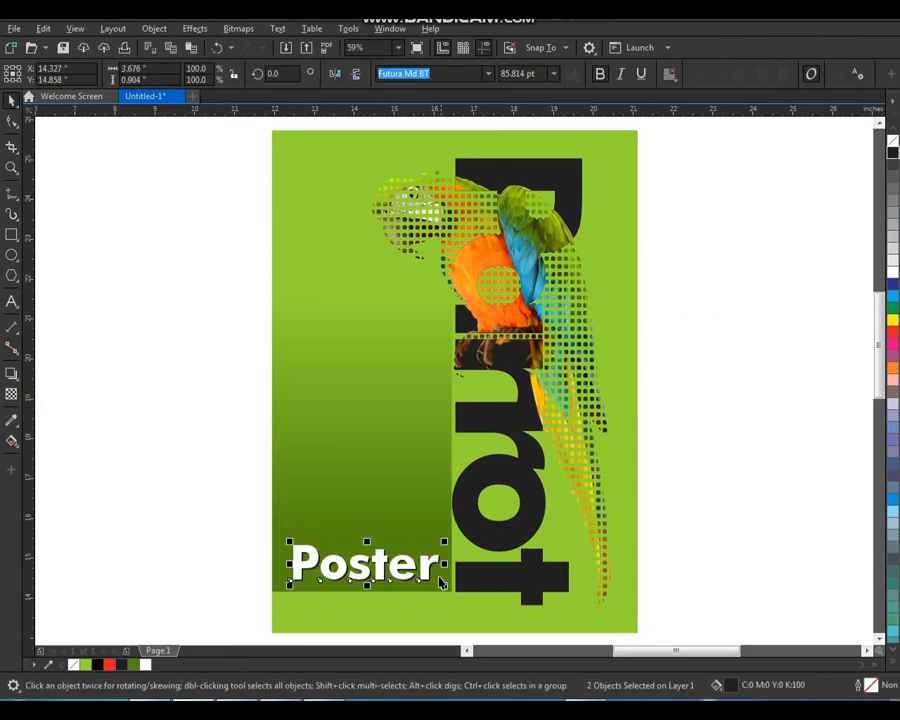
click(183, 532)
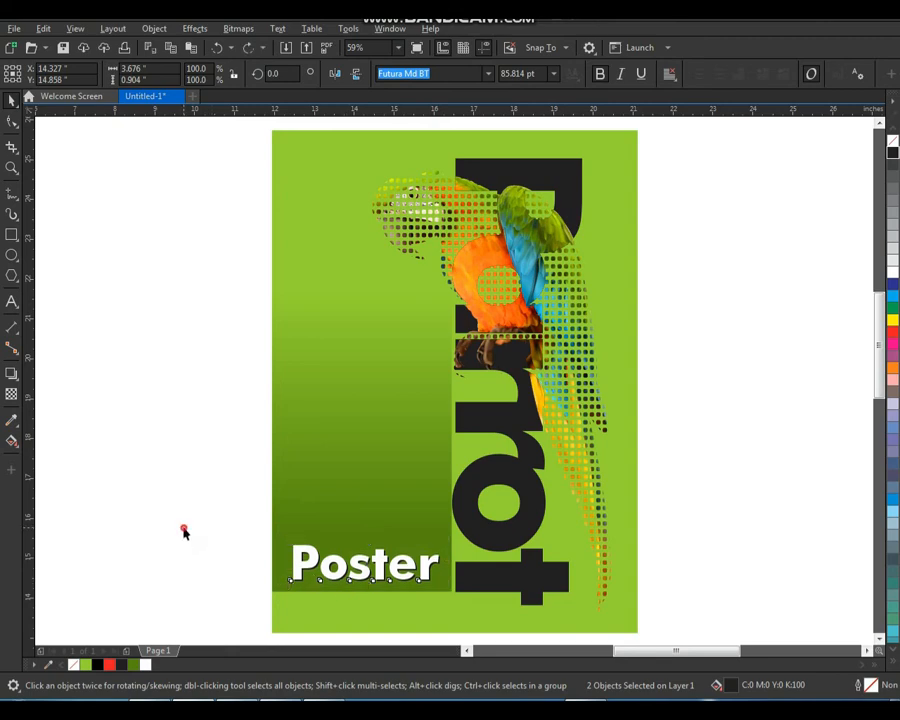
key(z)
drag(298, 520, 430, 586)
key(space)
click(660, 406)
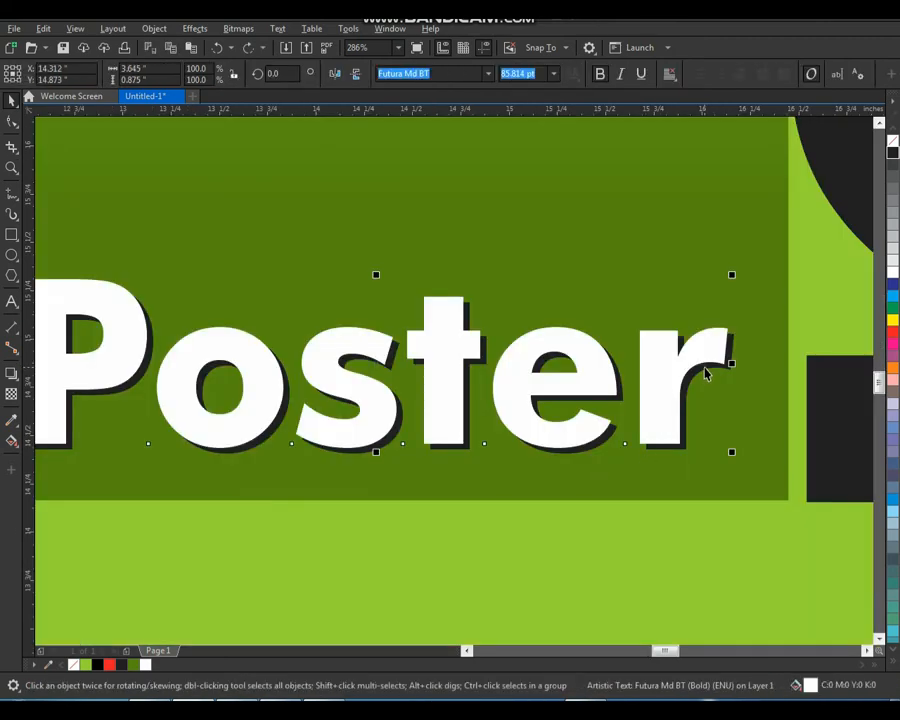
shift+click(705, 373)
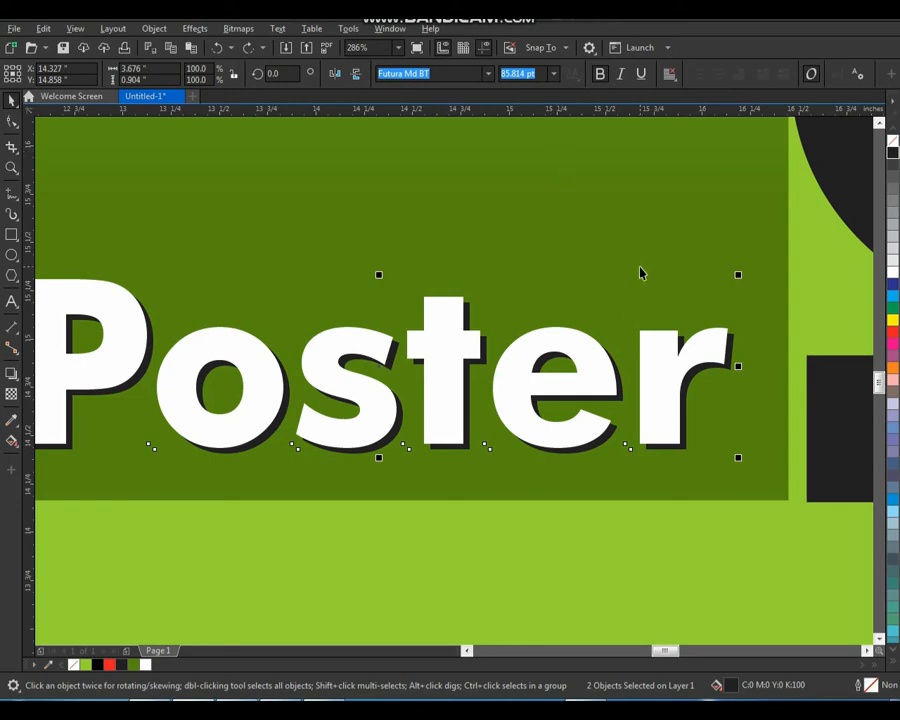
key(ctrl+q)
- Trim the black "Poster" shape with the white one so that only its shadow edges remain
click(683, 358)
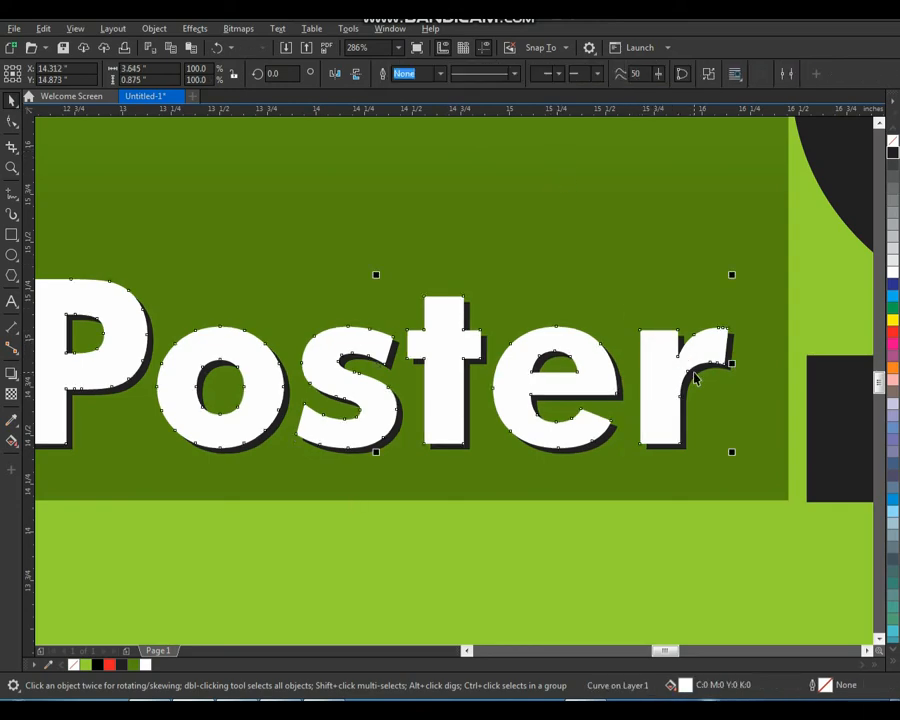
shift+click(697, 377)
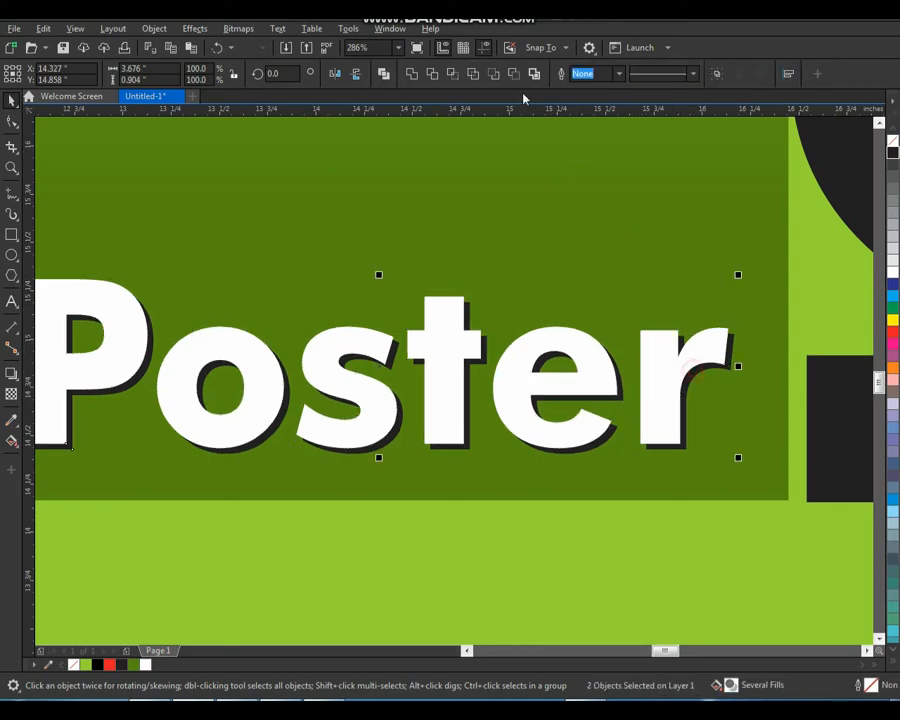
click(433, 74)
click(627, 311)
- Move the white "Poster" lettering slightly up and to the left, away from the trimmed black shadow
click(651, 376)
key(F2)
drag(579, 271, 716, 479)
mouse_move(499, 373)
mouse_down()
mouse_move(468, 343)
mouse_move(486, 366)
mouse_up()
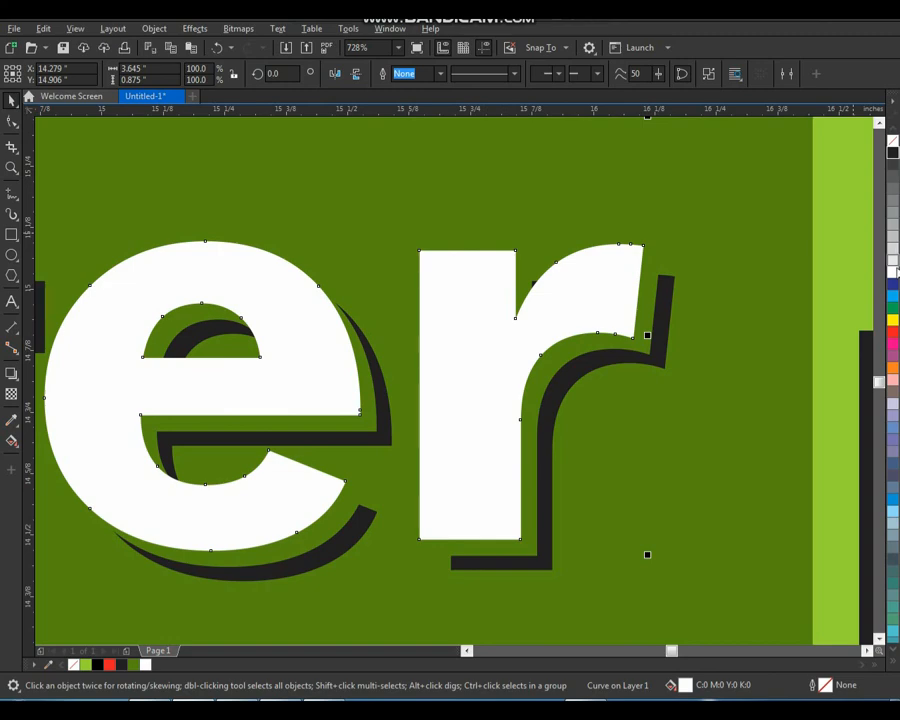
- Give the white "Poster" lettering a 1 pt white outline and remove its fill
right_click(893, 272)
click(893, 142)
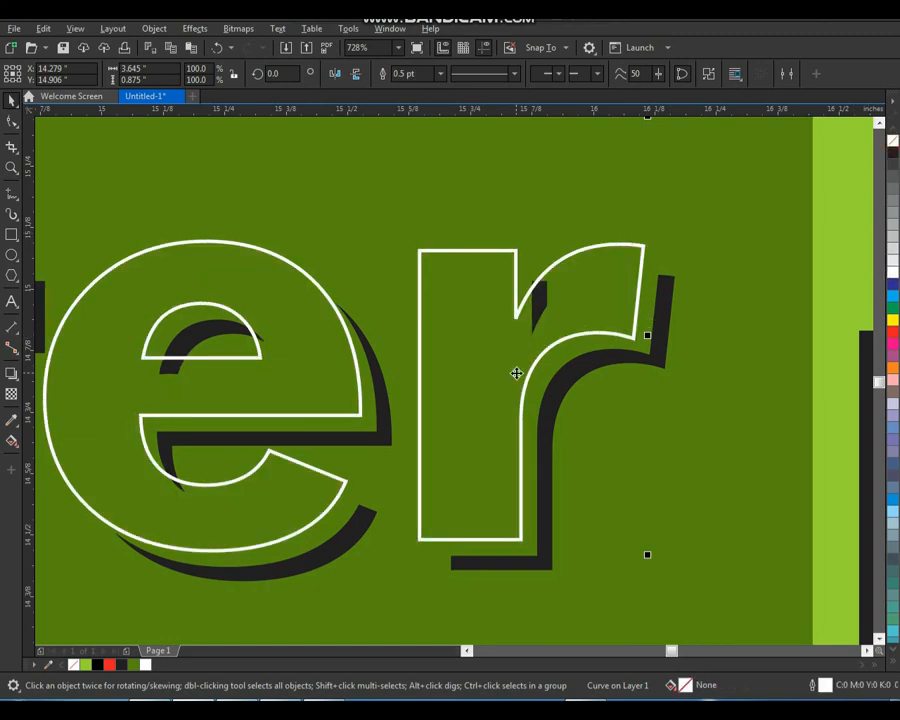
scroll(516, 373, down, 2)
key(F2)
drag(600, 245, 201, 462)
key(F12)
text(1)
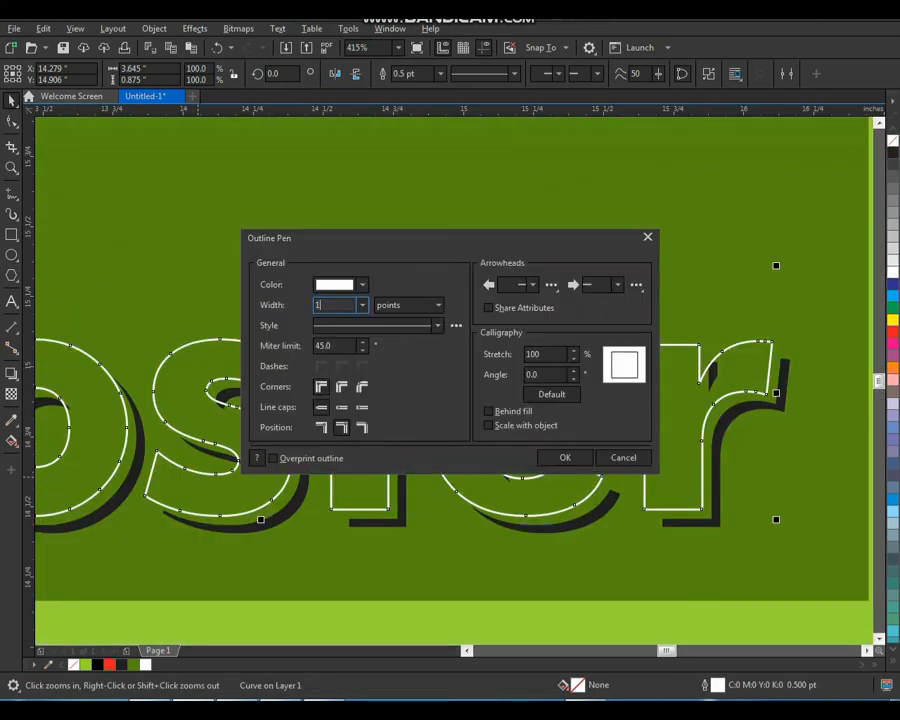
key(Return)
- Examine the whole poster layout, including the outlined "Poster" label, the fading green panel and the parrot wordmark
scroll(197, 476, down, 2)
click(249, 552)
key(shift+F2)
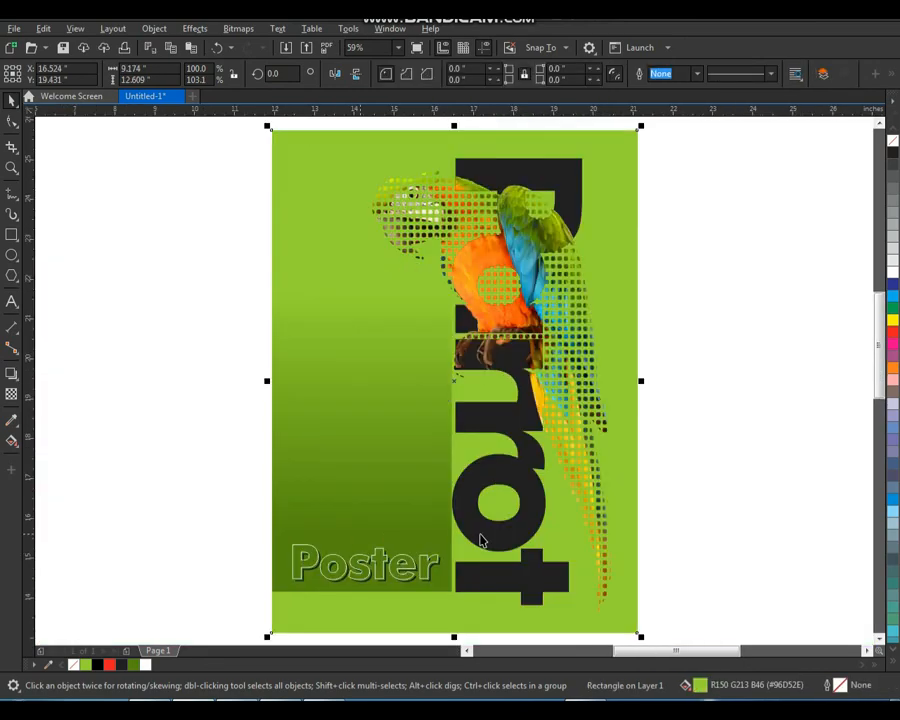
key(z)
scroll(328, 290, down, 2)
drag(270, 186, 575, 510)
key(space)
drag(597, 125, 212, 592)
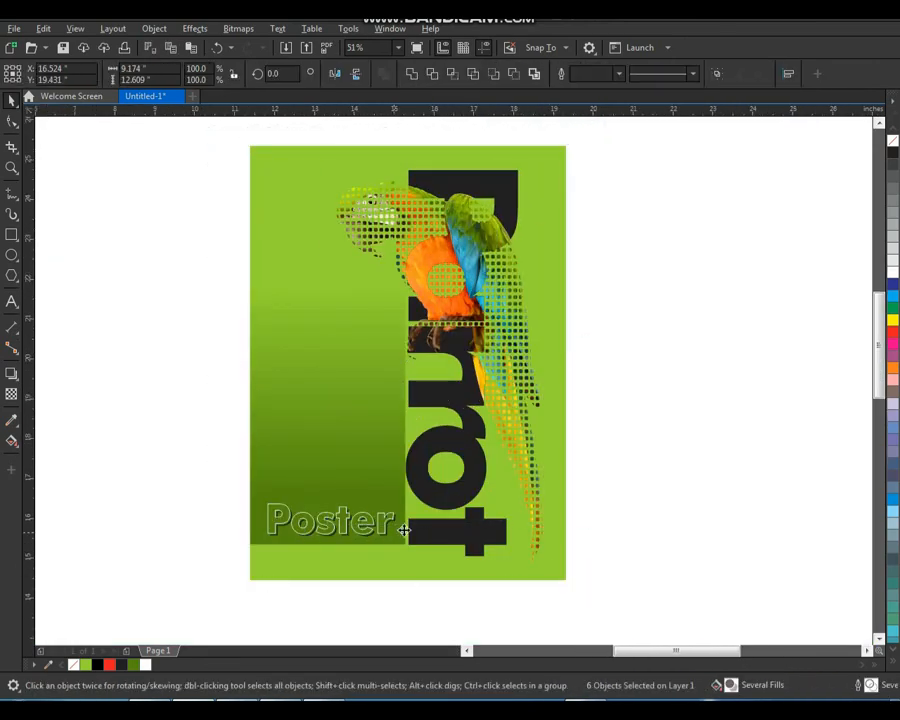
click(704, 350)
scroll(704, 350, down, 2)
key(z)
drag(370, 212, 618, 498)
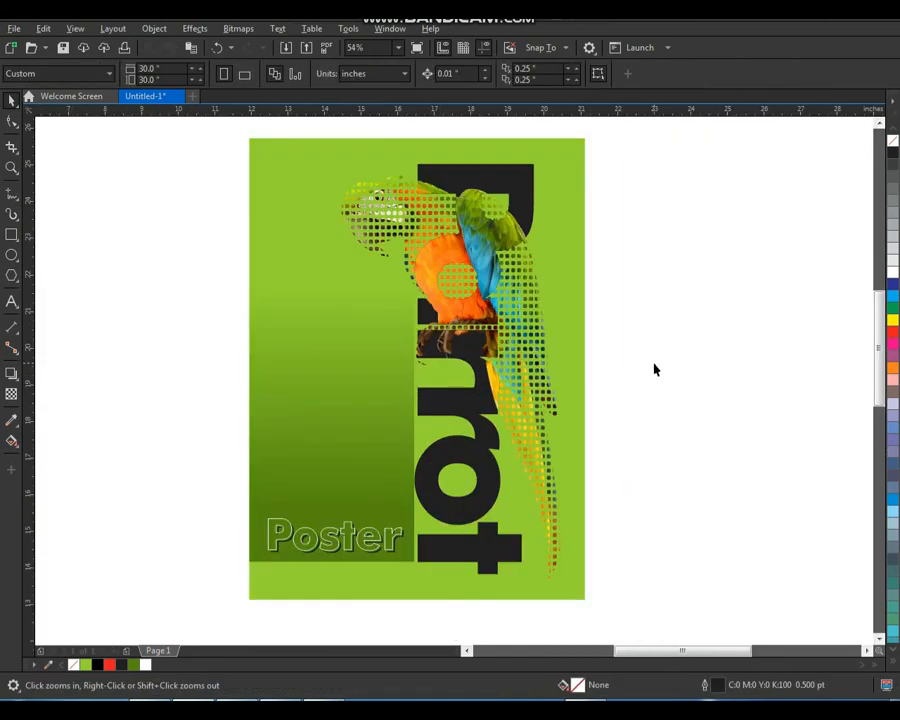
key(space)
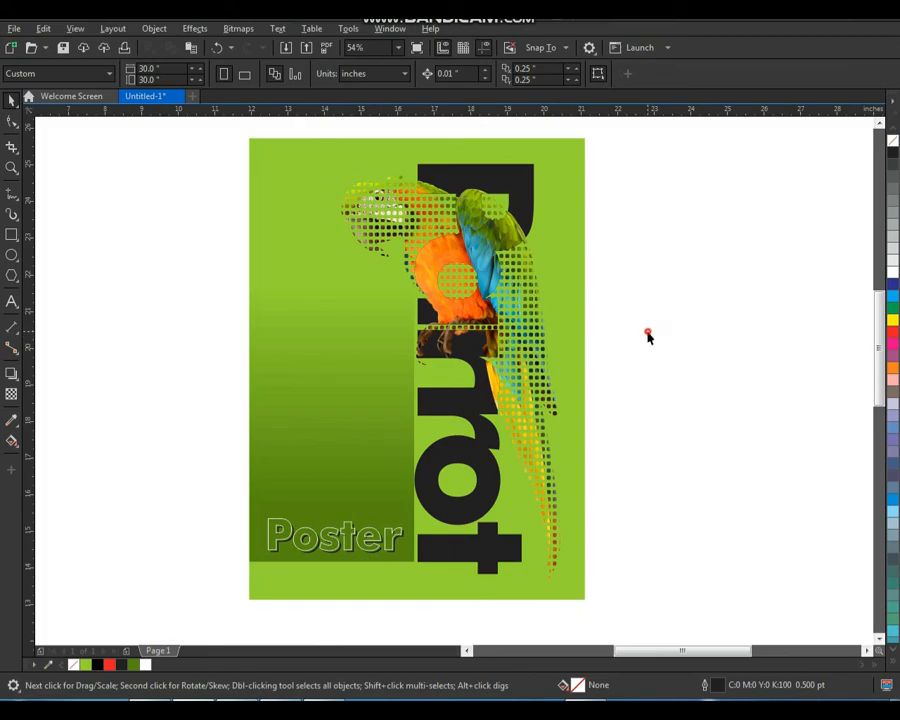